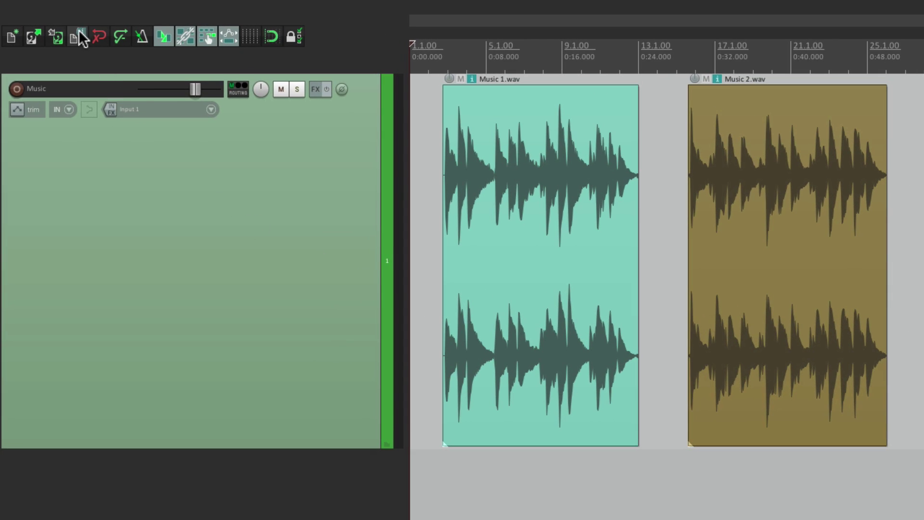
# - Set the project tempo to 200 BPM, which speeds up the Music clips to a 1.667 rate
pyautogui.click(77, 32)
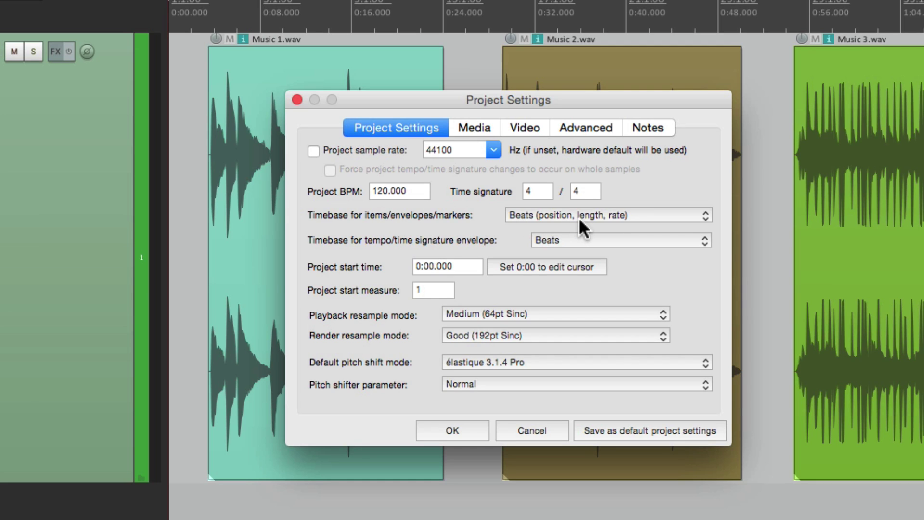
pyautogui.press('Return')
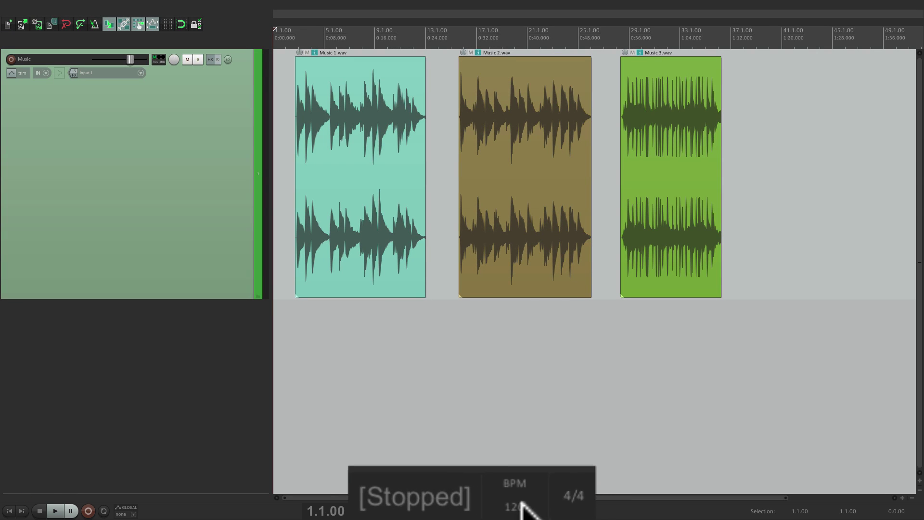
pyautogui.click(514, 506)
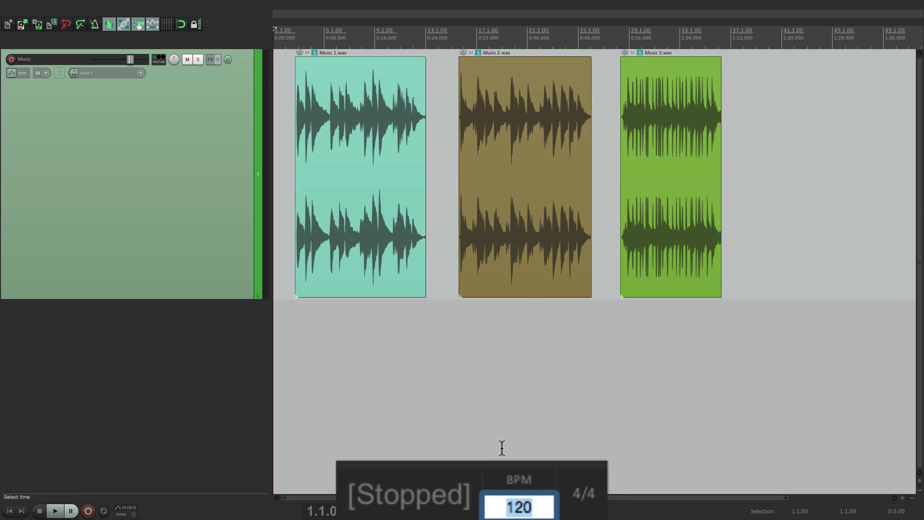
pyautogui.write('200')
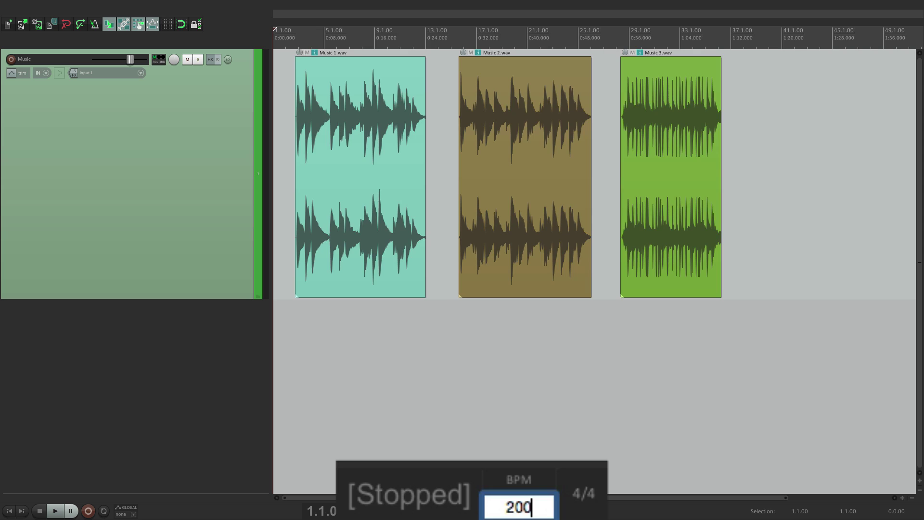
pyautogui.press('Return')
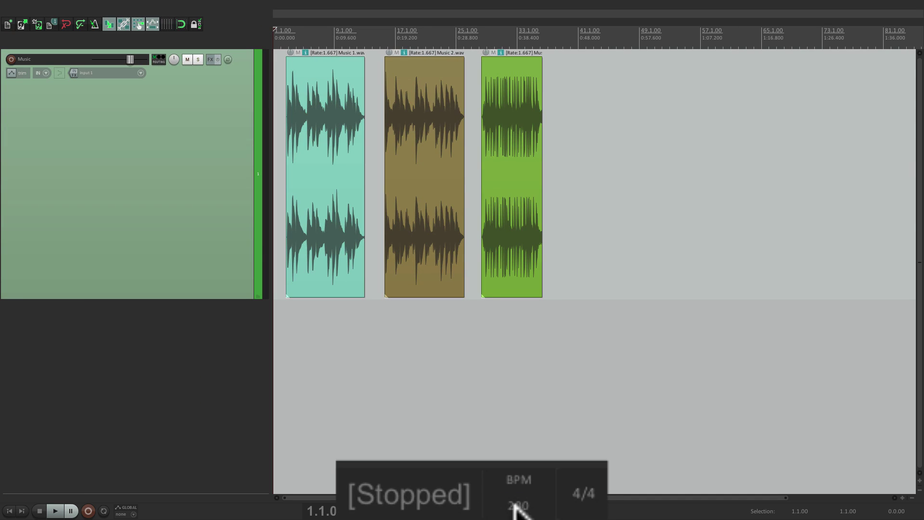
# - Restore the project tempo to 120 BPM
pyautogui.click(518, 505)
pyautogui.write('120')
pyautogui.press('Return')
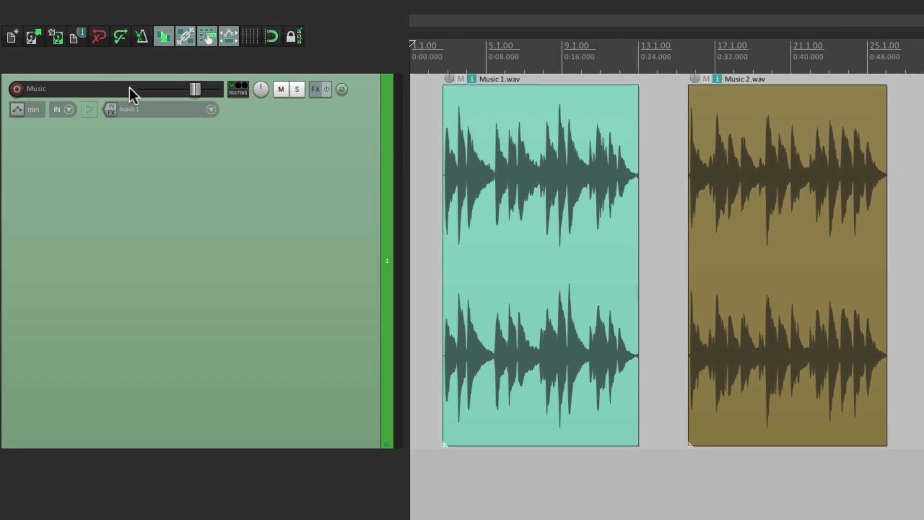
# - Set the project's 'Timebase for items' to Time in Project Settings
pyautogui.click(61, 30)
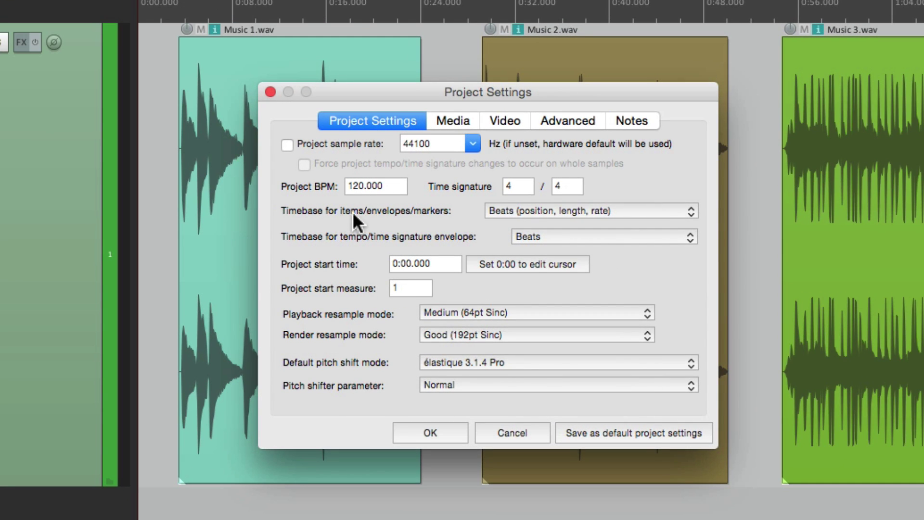
pyautogui.click(550, 209)
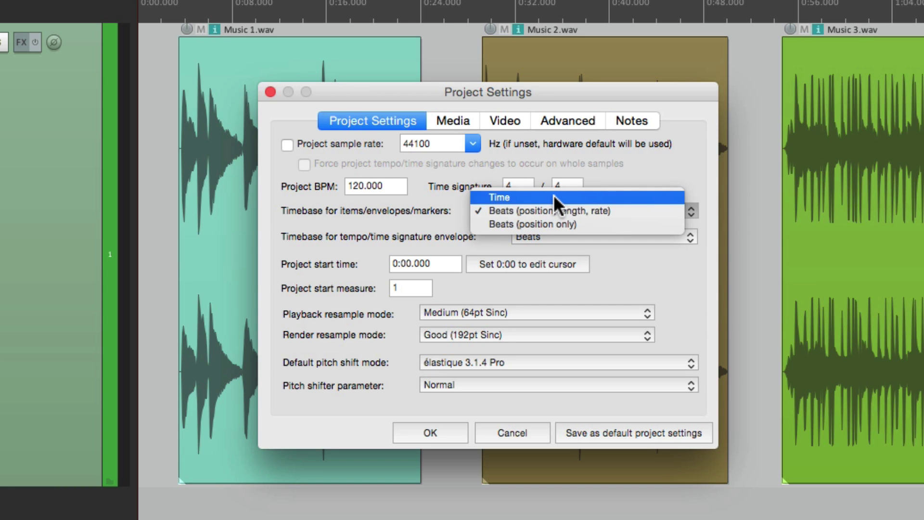
pyautogui.click(554, 197)
pyautogui.click(437, 437)
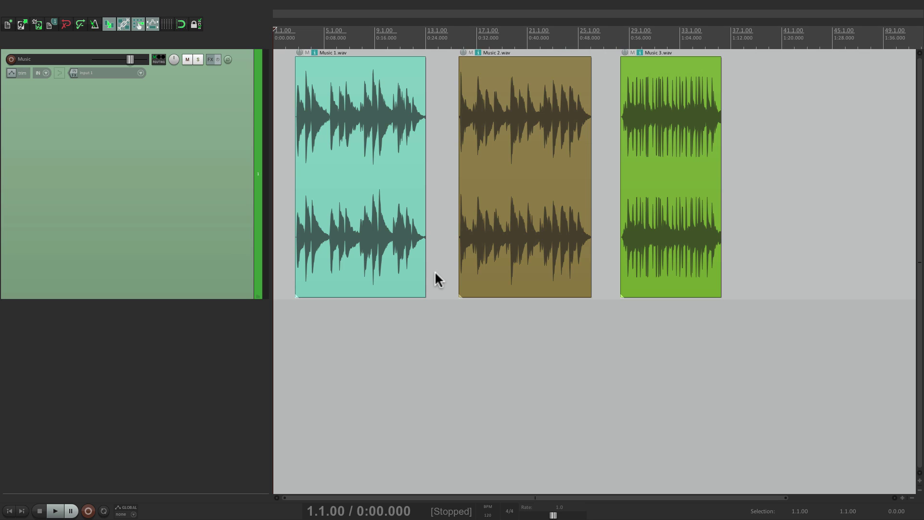
# - Test a 200 BPM tempo with the clips unchanged, then return to 120 BPM
pyautogui.click(488, 514)
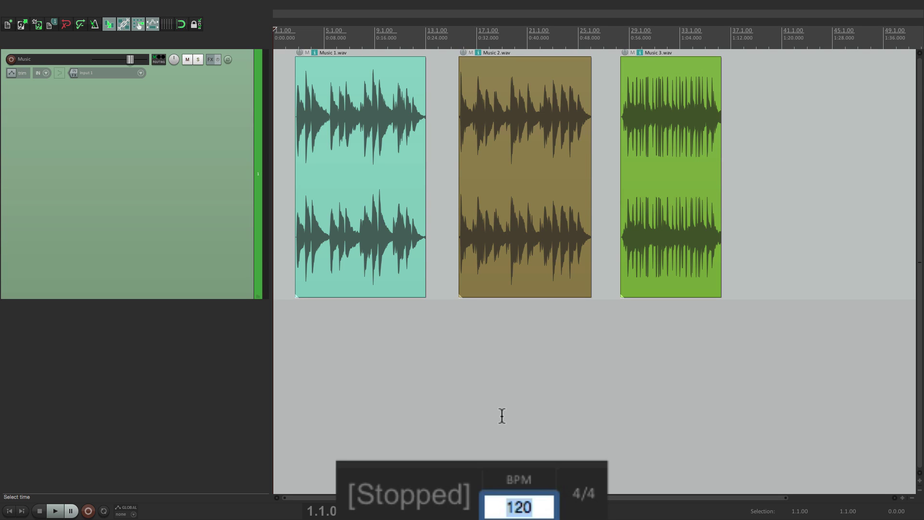
pyautogui.write('200')
pyautogui.press('Return')
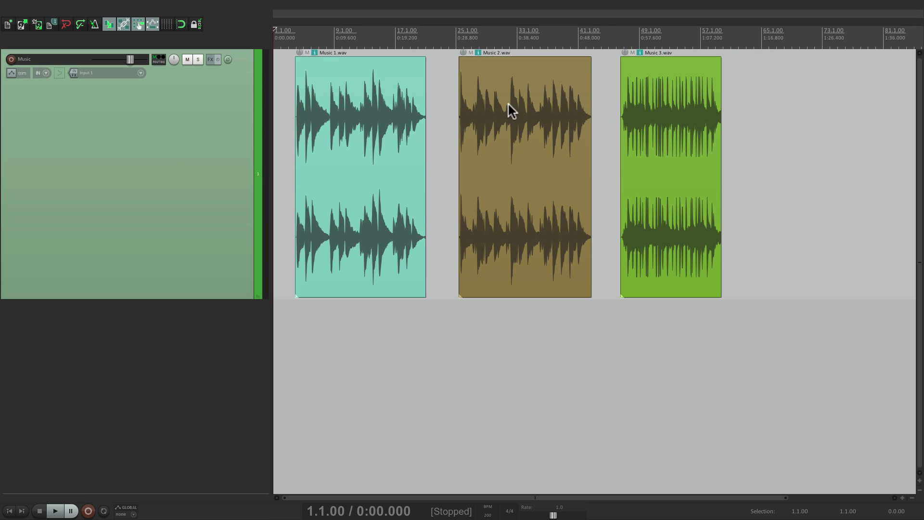
pyautogui.doubleClick(489, 513)
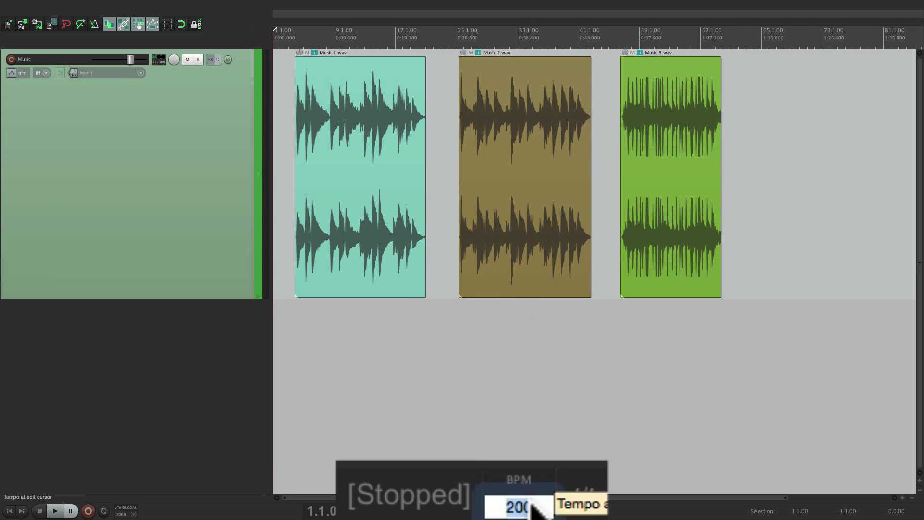
pyautogui.write('120')
pyautogui.press('Return')
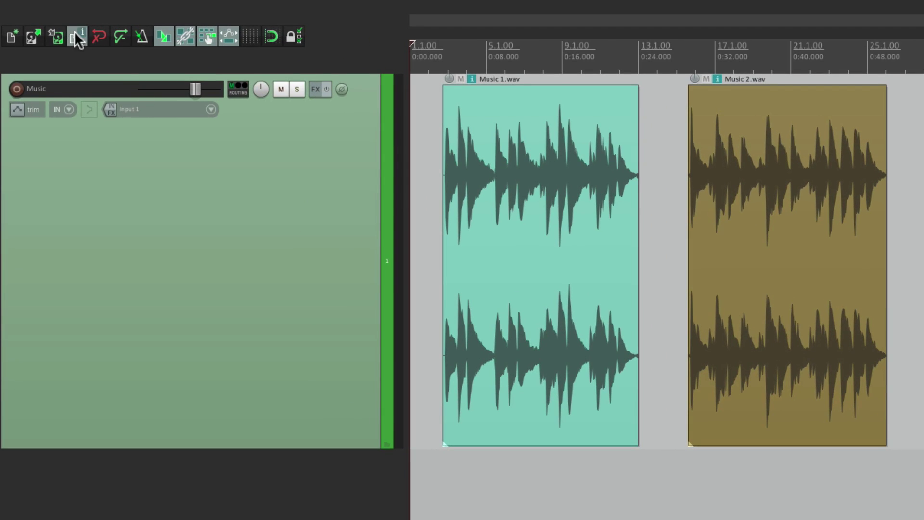
# - Set the project item timebase back to Beats (position, length, rate)
pyautogui.click(77, 37)
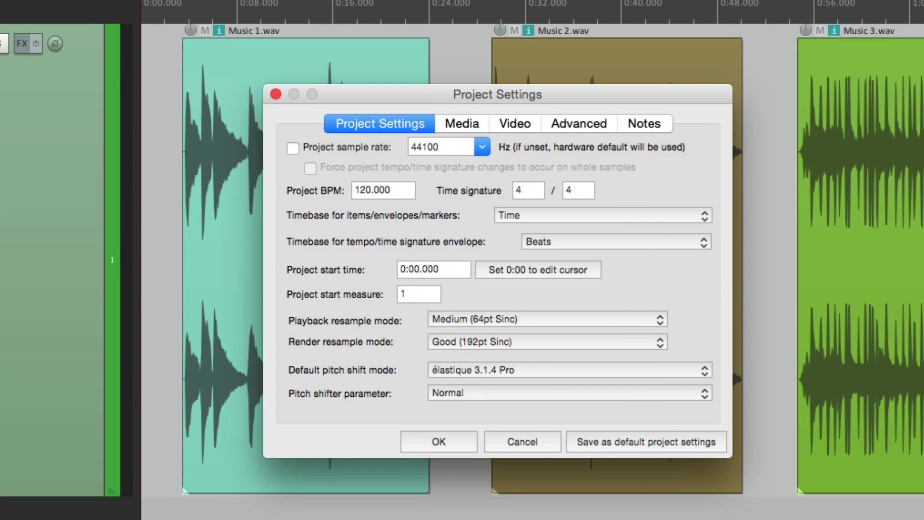
pyautogui.click(513, 220)
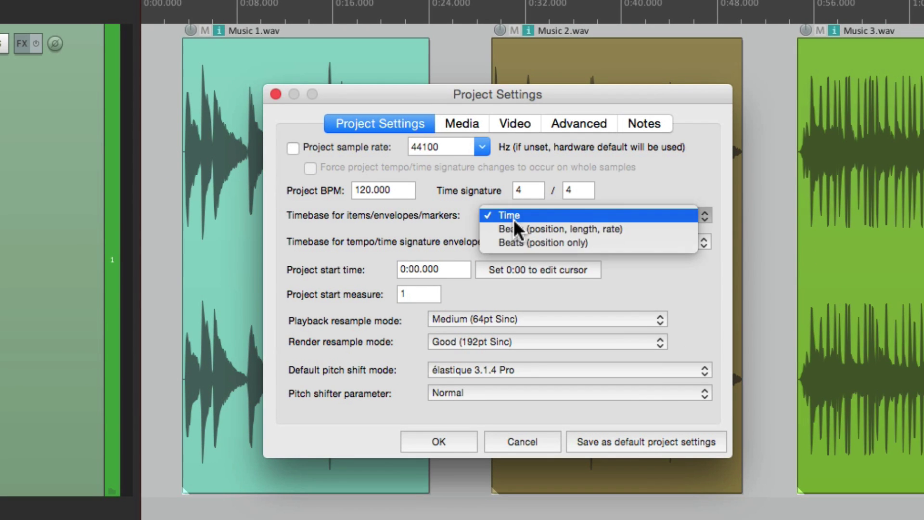
pyautogui.click(544, 224)
pyautogui.click(276, 93)
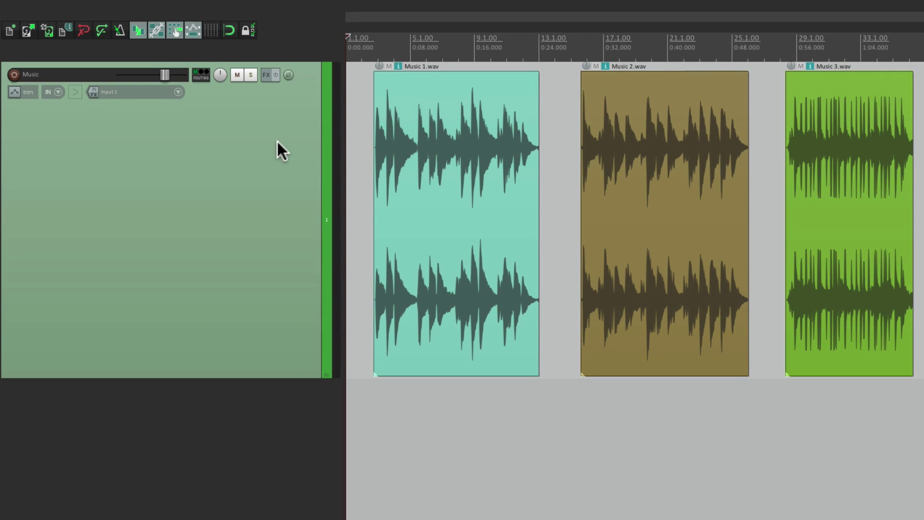
# - Set the Music track's timebase to Time
pyautogui.rightClick(277, 142)
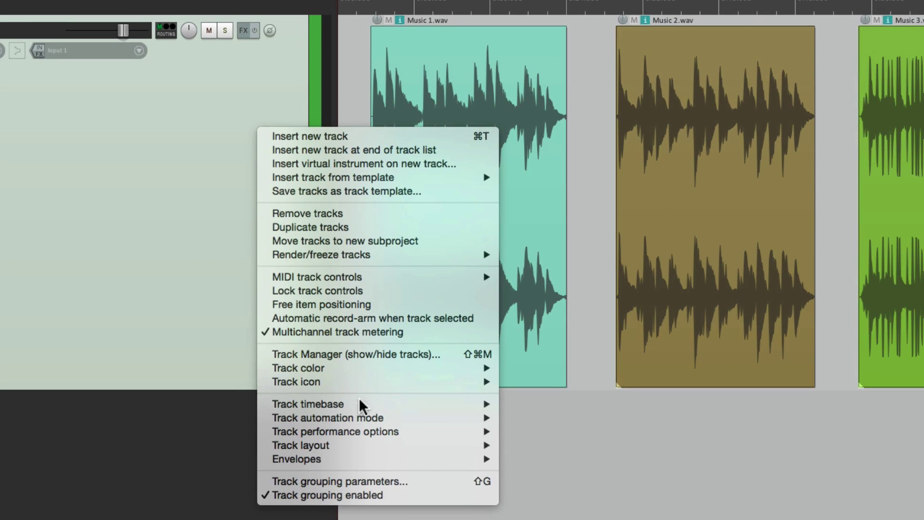
pyautogui.moveTo(350, 407)
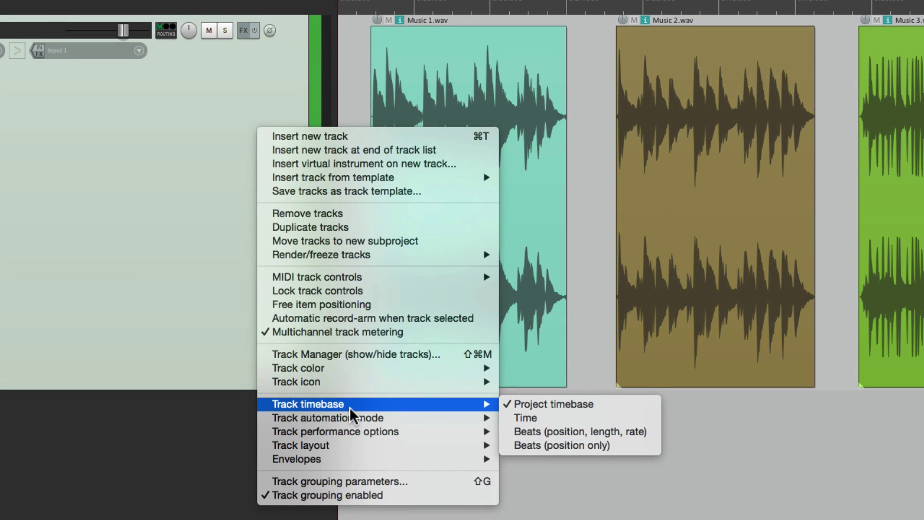
pyautogui.click(607, 418)
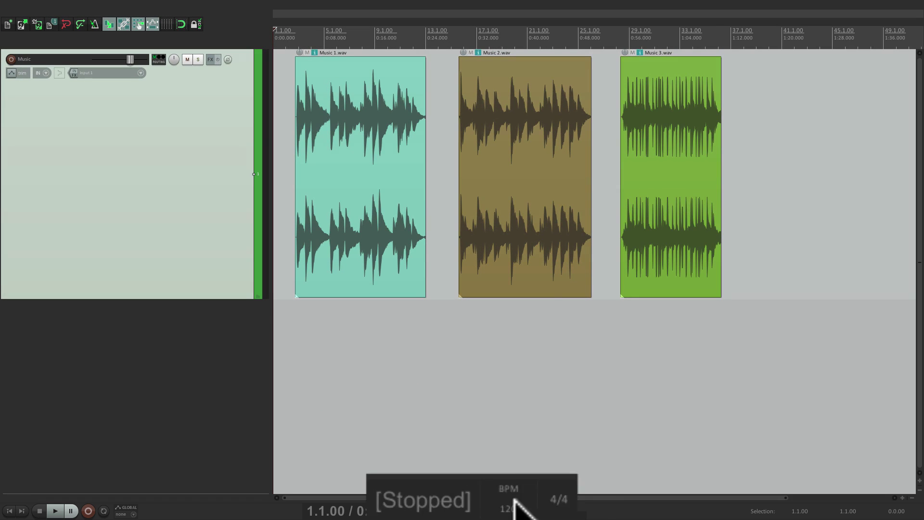
# - Test 200 BPM with the Music clips fixed in time, then reset to 120 BPM
pyautogui.doubleClick(514, 503)
pyautogui.write('200')
pyautogui.press('Return')
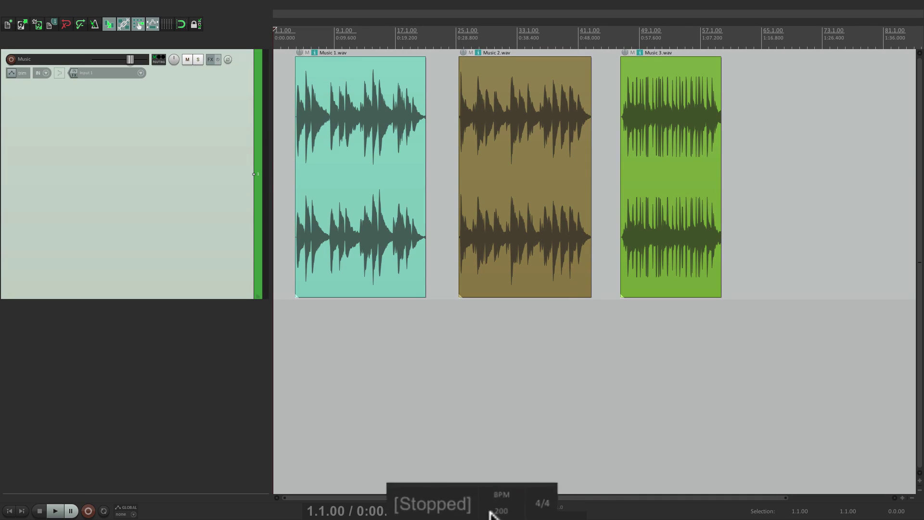
pyautogui.click(490, 510)
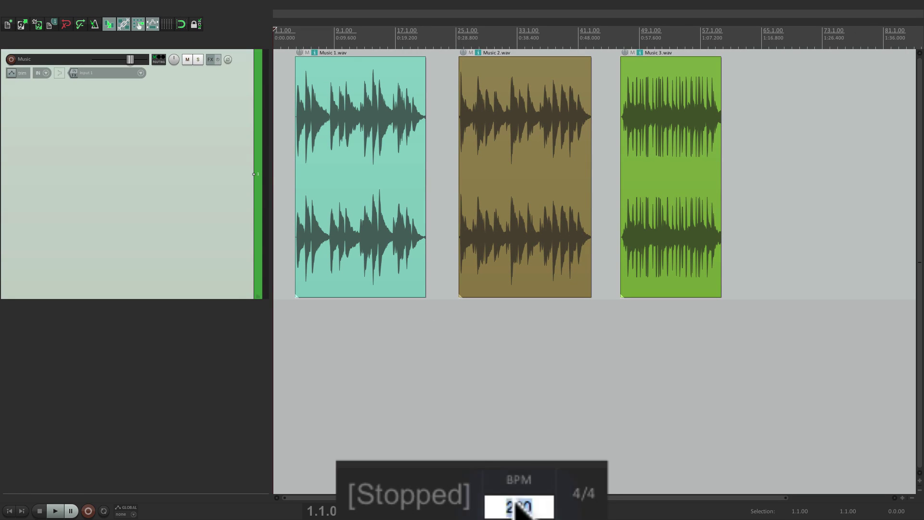
pyautogui.write('120')
pyautogui.press('Return')
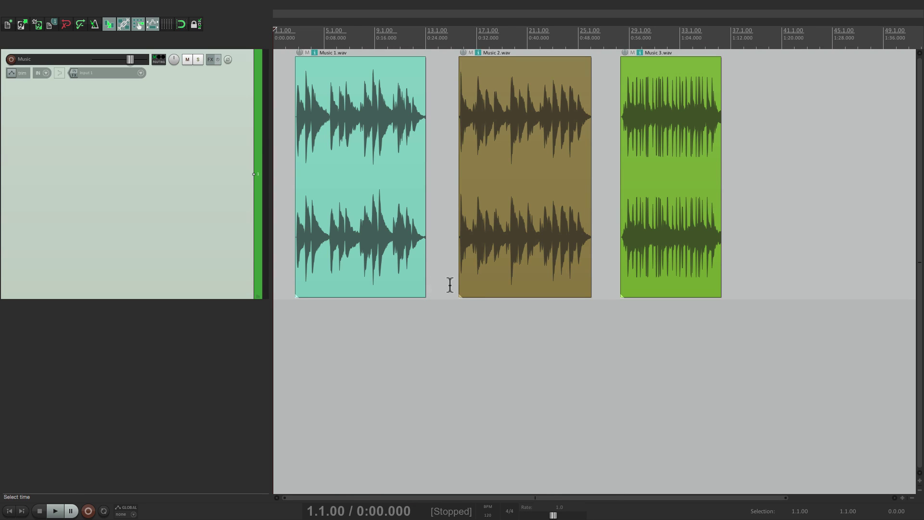
pyautogui.scroll(5, 283, 140)
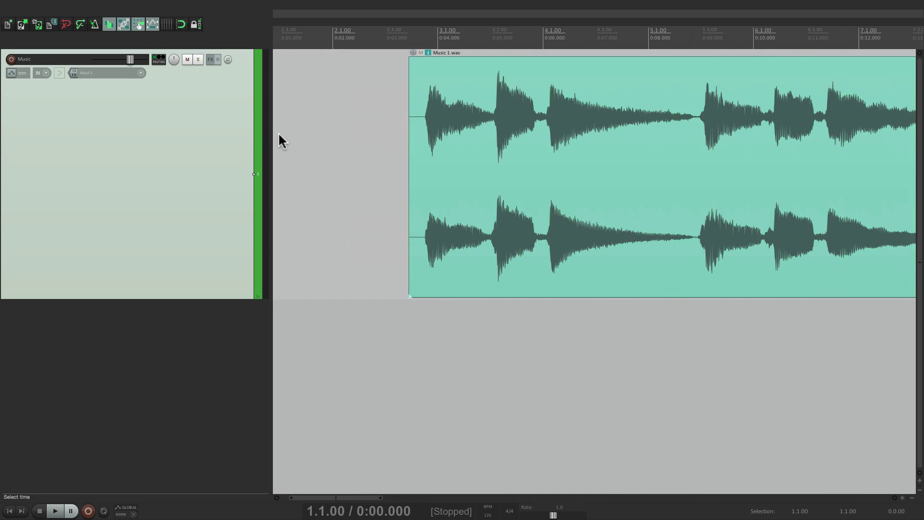
pyautogui.click(397, 164)
pyautogui.press('space')
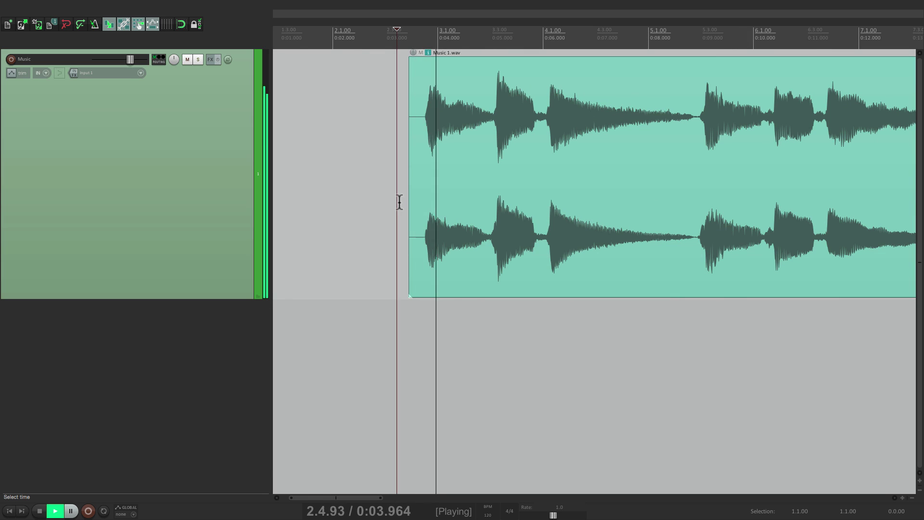
pyautogui.scroll(-2, 398, 200)
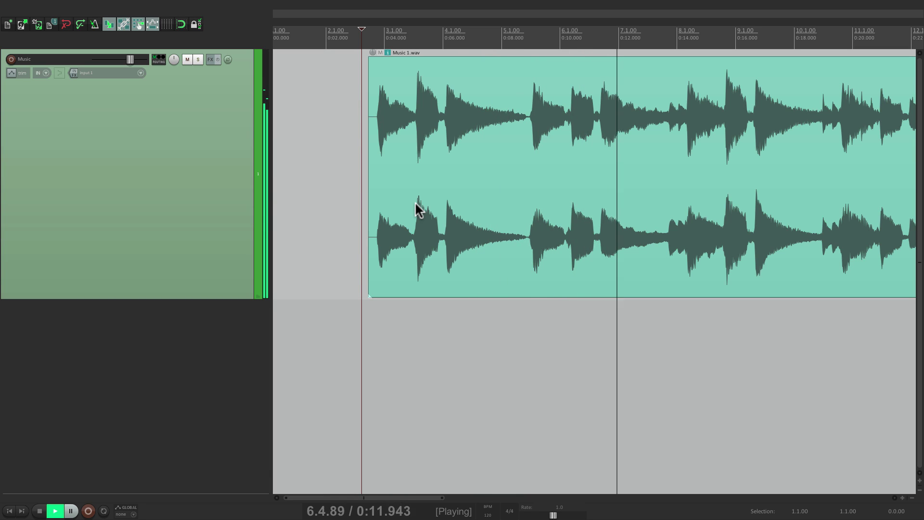
pyautogui.press('space')
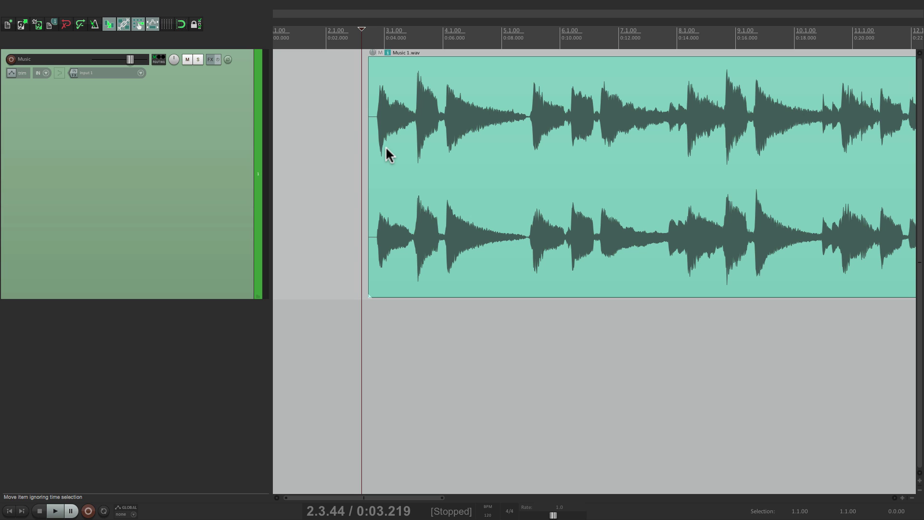
pyautogui.press('space')
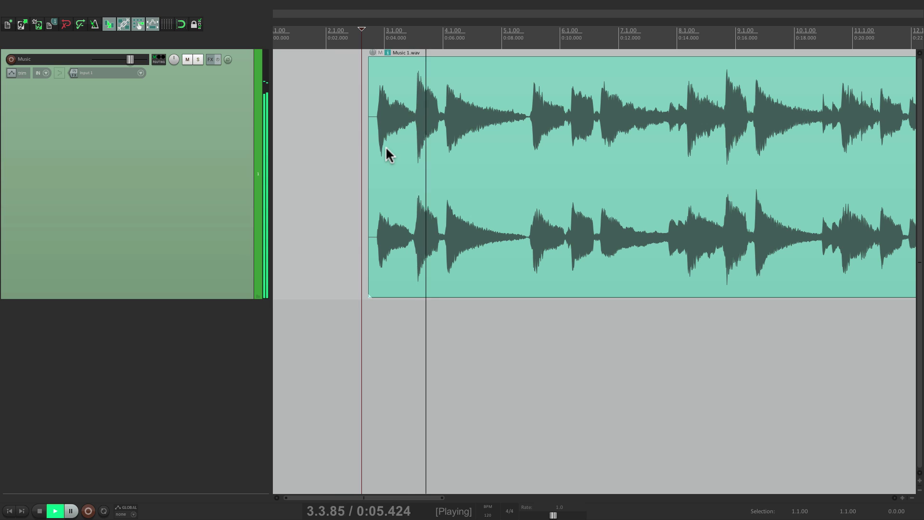
pyautogui.press('space')
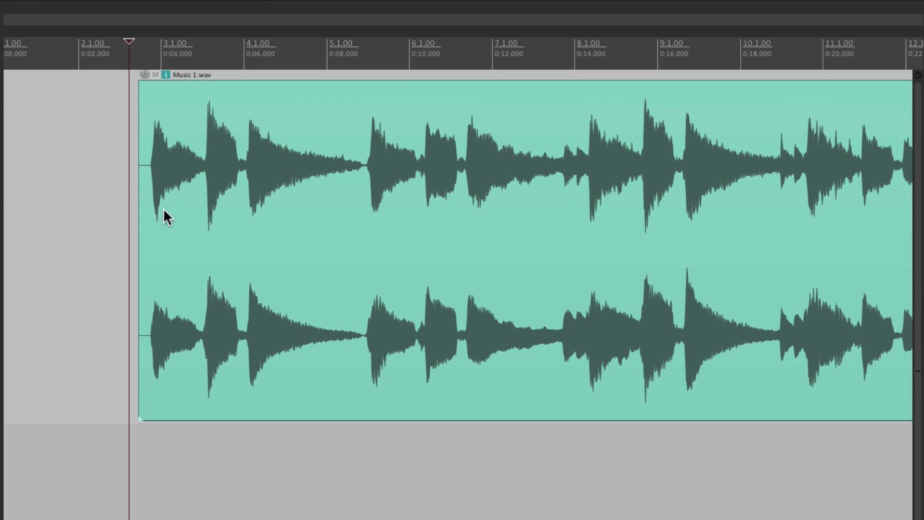
pyautogui.press('space')
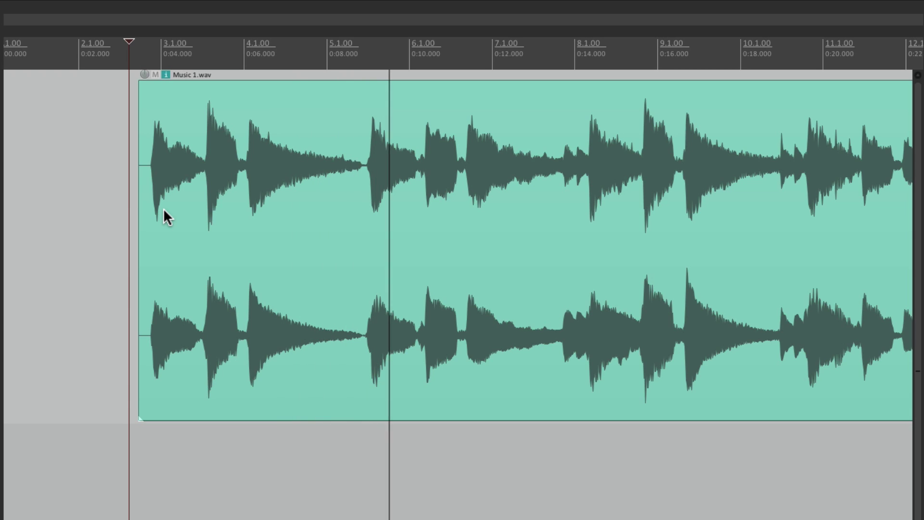
pyautogui.press('space')
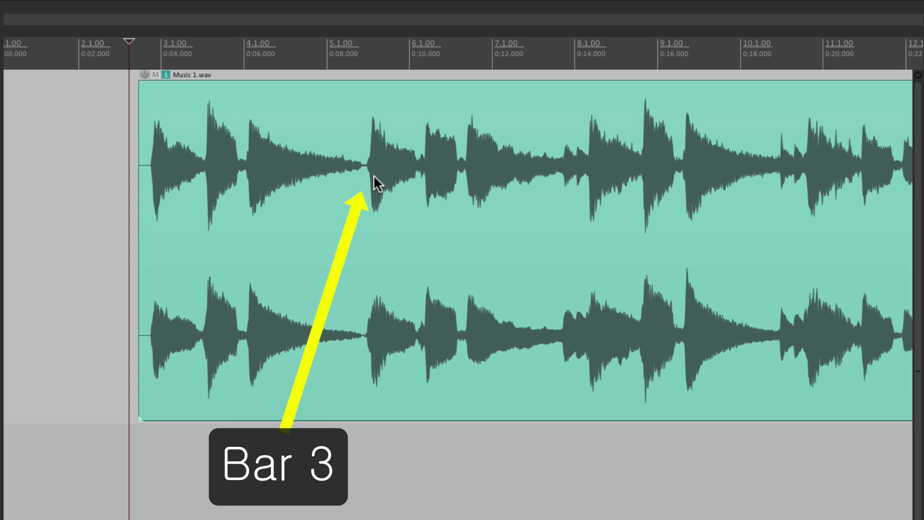
pyautogui.press('space')
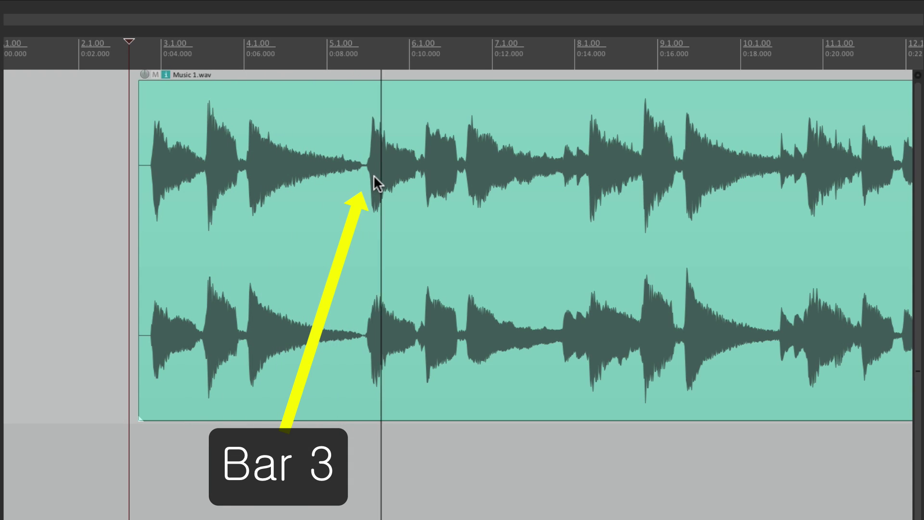
pyautogui.press('space')
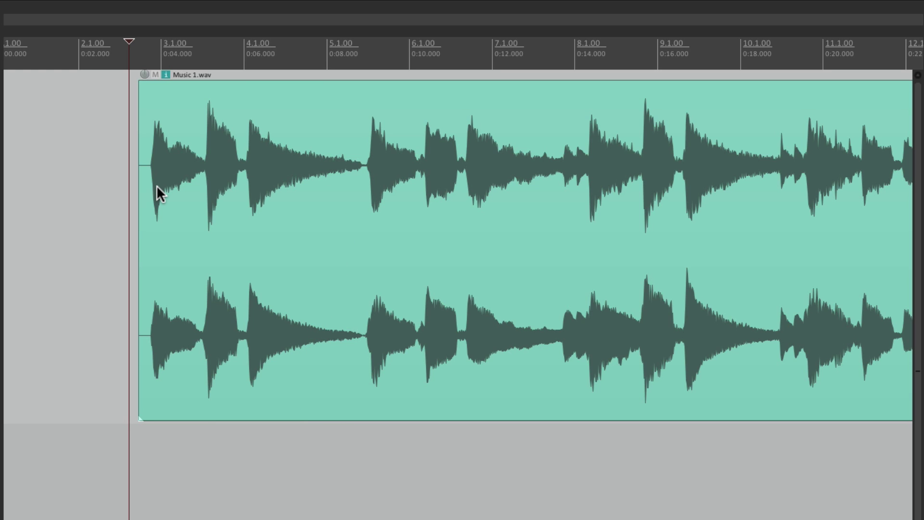
# - Trim the start of Music 1.wav up to its first kick and play it back
pyautogui.scroll(10, 157, 185)
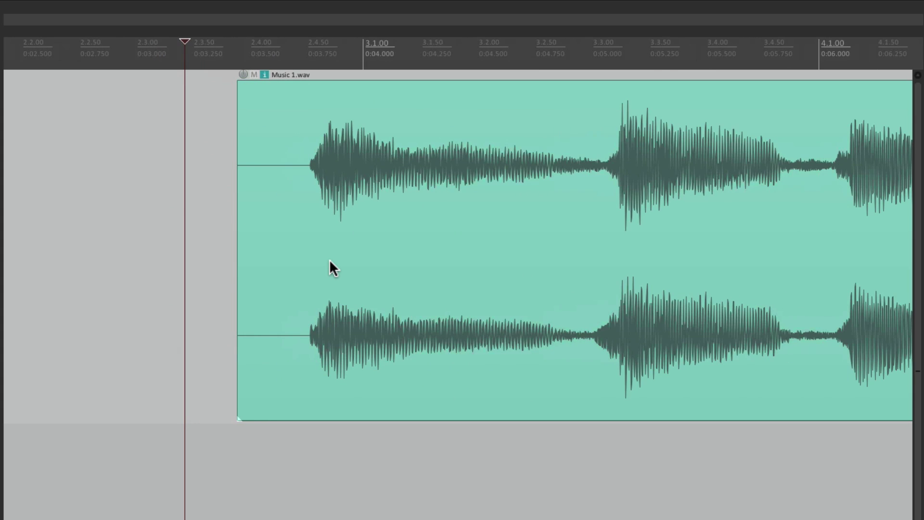
pyautogui.hscroll(-2, 330, 261)
pyautogui.moveTo(127, 215); pyautogui.dragTo(320, 224)
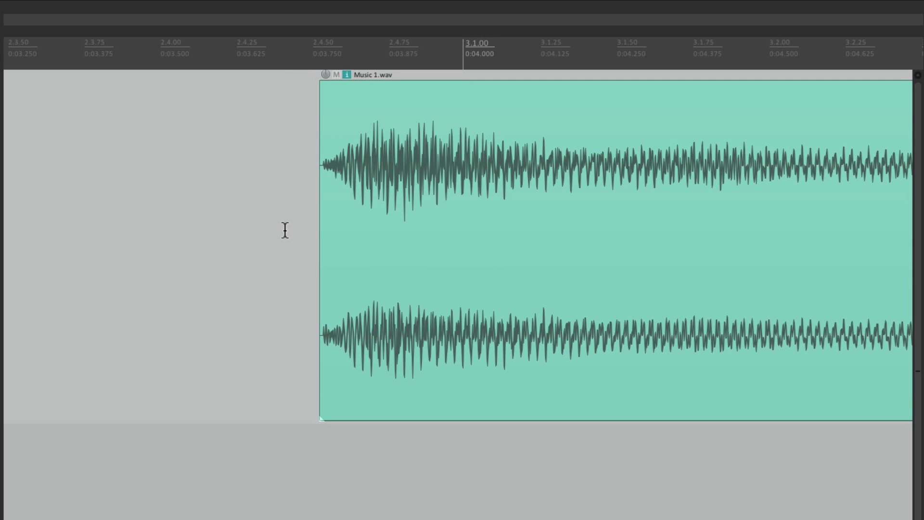
pyautogui.click(285, 229)
pyautogui.press('space')
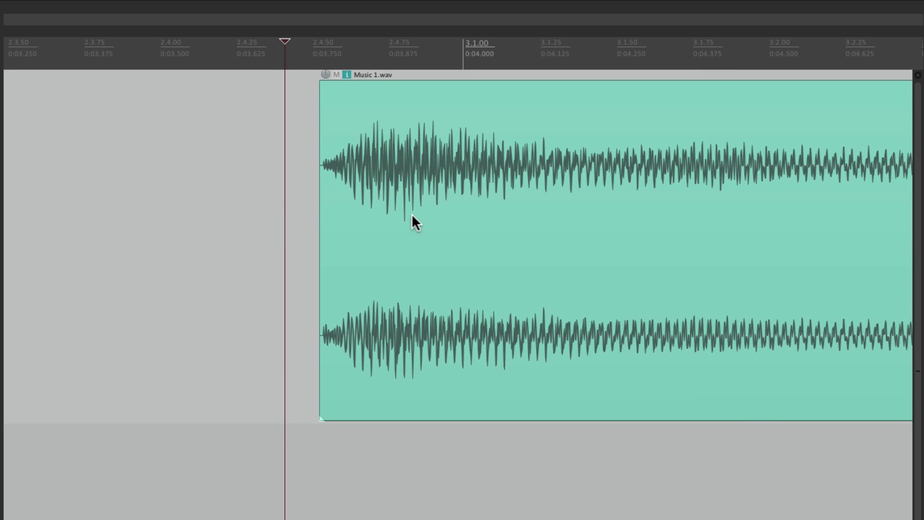
# - Set the Music 1.wav item position to 1 in its item properties
pyautogui.doubleClick(411, 128)
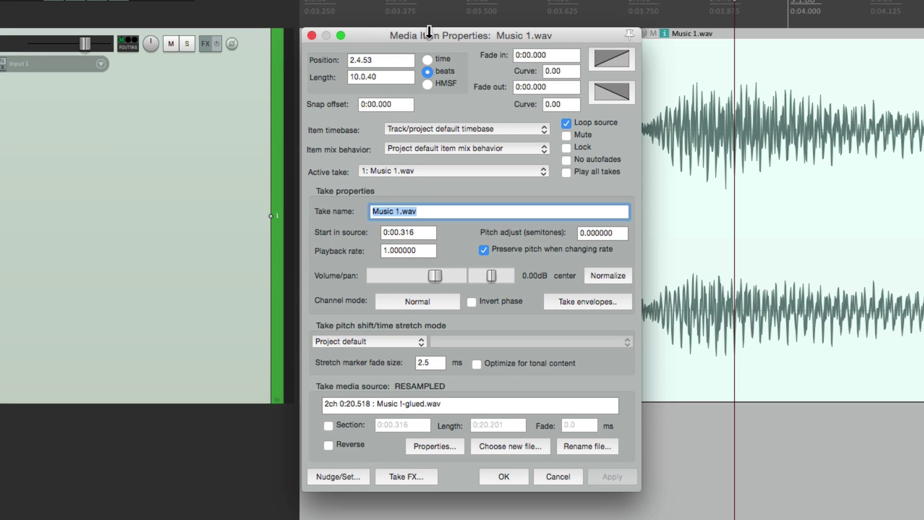
pyautogui.click(394, 60)
pyautogui.write('1')
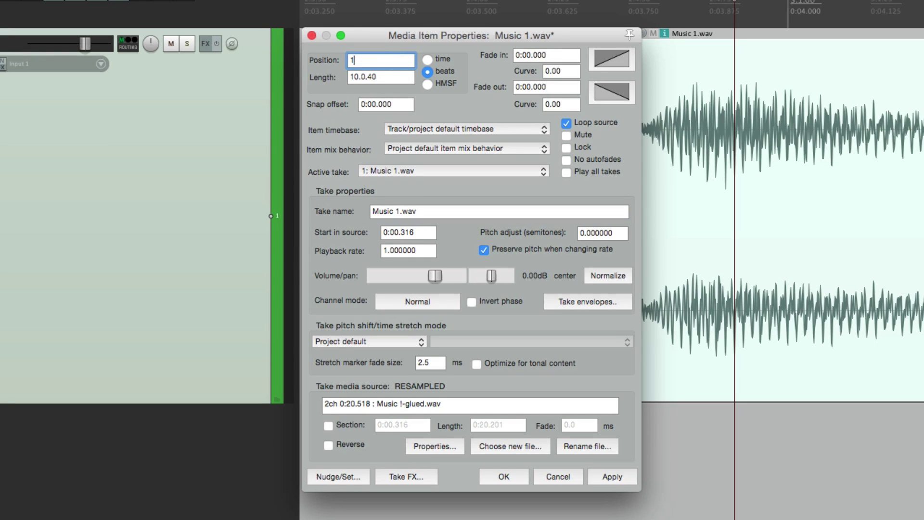
pyautogui.press('Return')
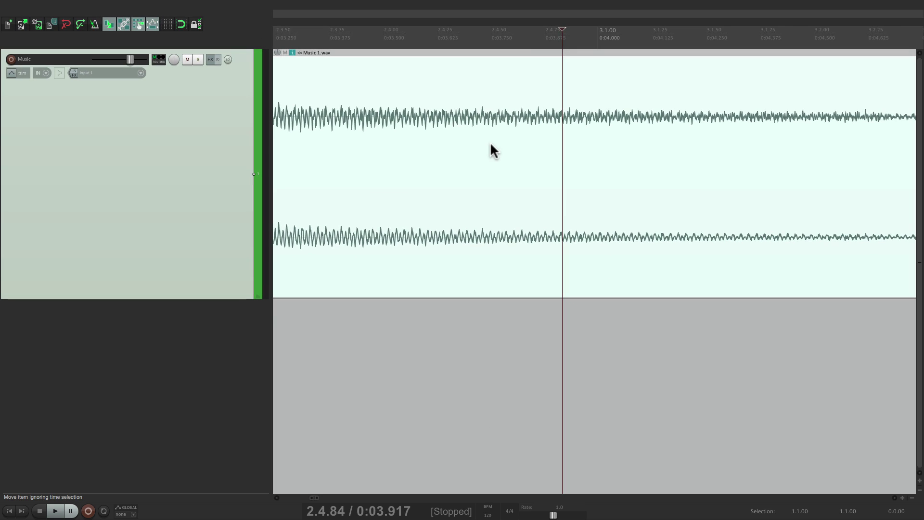
# - Play the project from the start, then stop playback
pyautogui.scroll(-4, 499, 146)
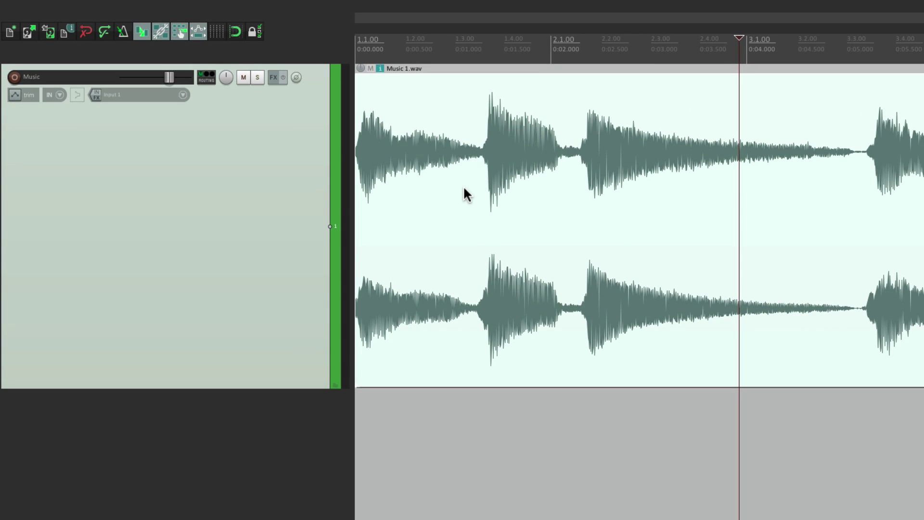
pyautogui.press('Home')
pyautogui.press('space')
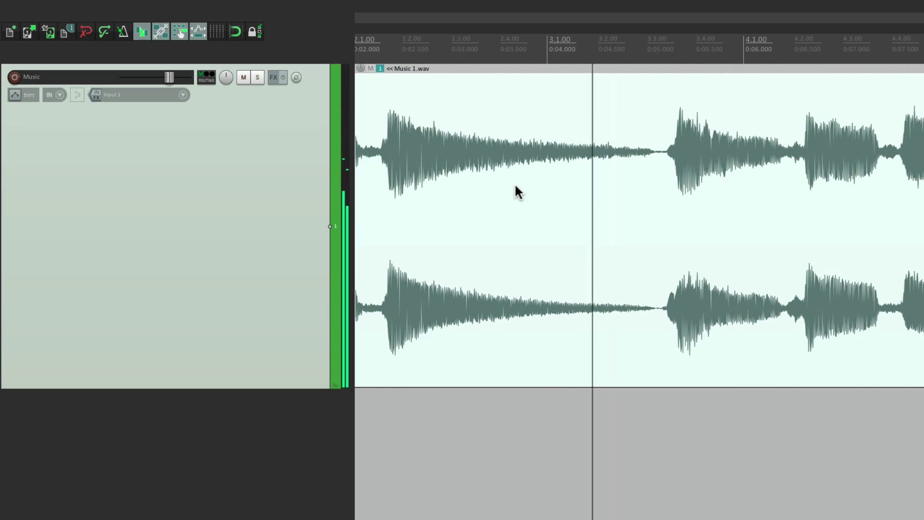
pyautogui.press('space')
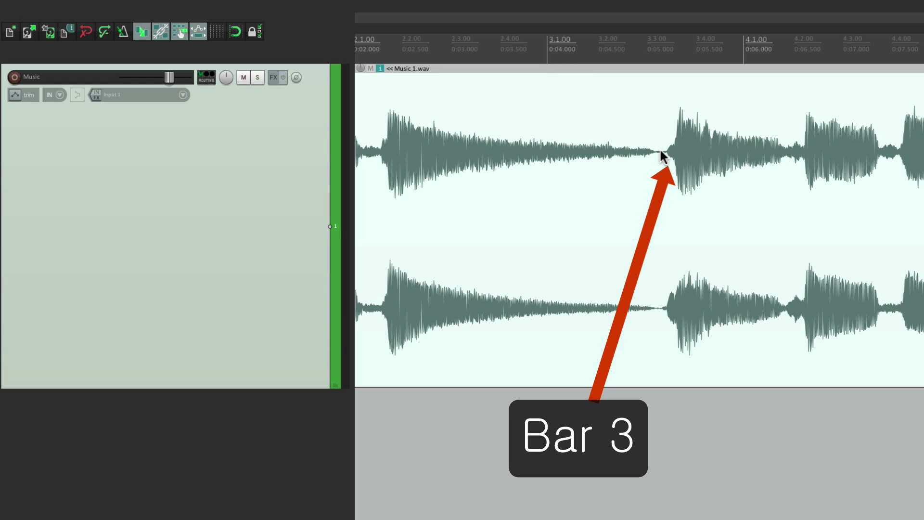
# - Put the edit position just before bar 3 and open the Jump to time dialog with Cmd+J
pyautogui.click(554, 55)
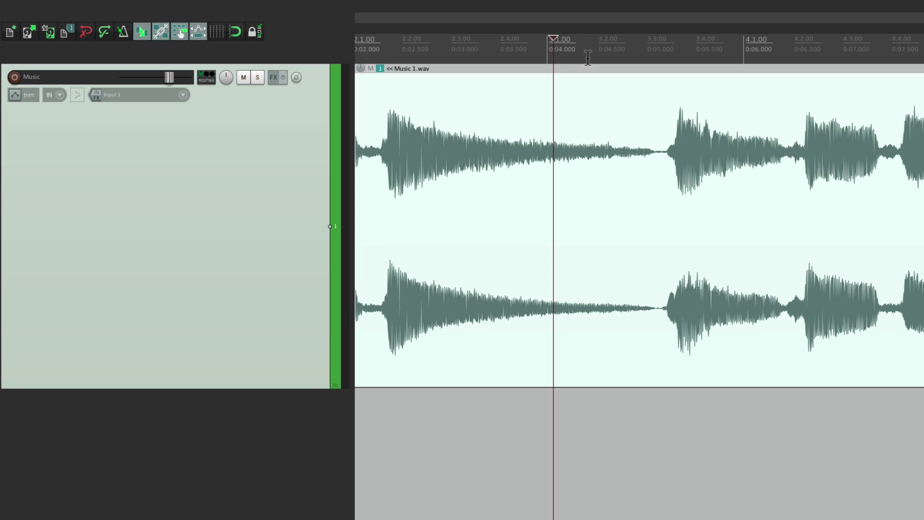
pyautogui.click(532, 48)
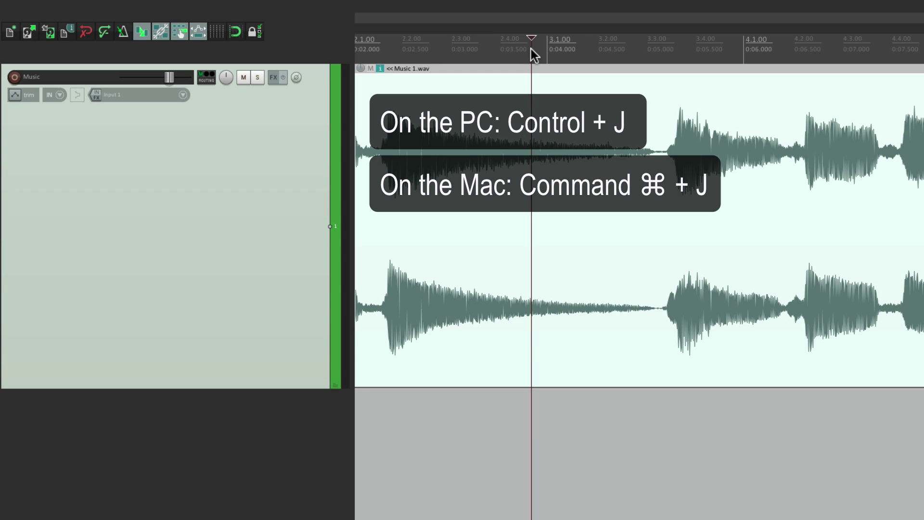
pyautogui.press('super+j')
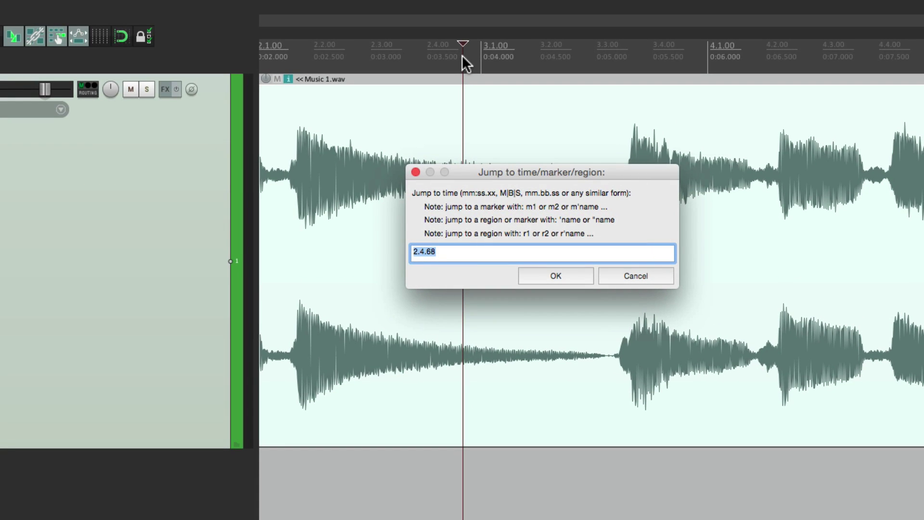
# - Jump to bar 3 and insert a 120 BPM tempo marker at 3.1.00
pyautogui.write('3')
pyautogui.press('Return')
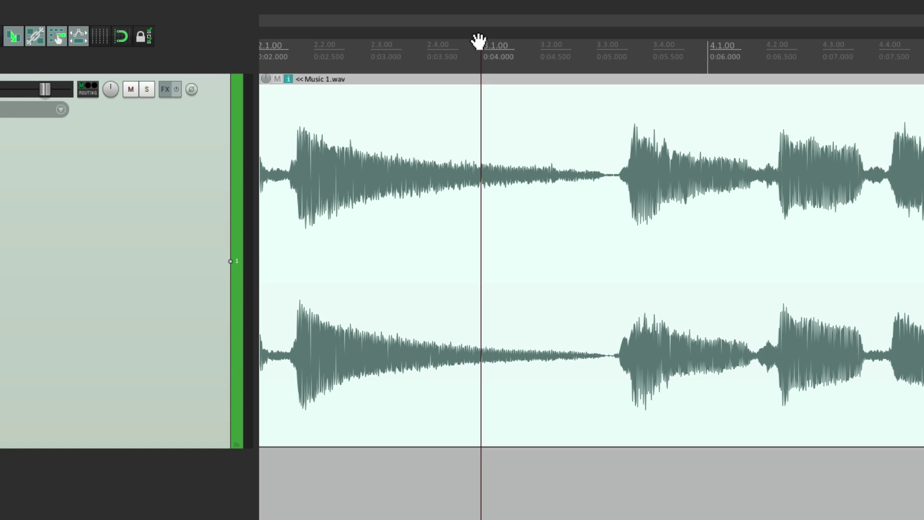
pyautogui.rightClick(478, 41)
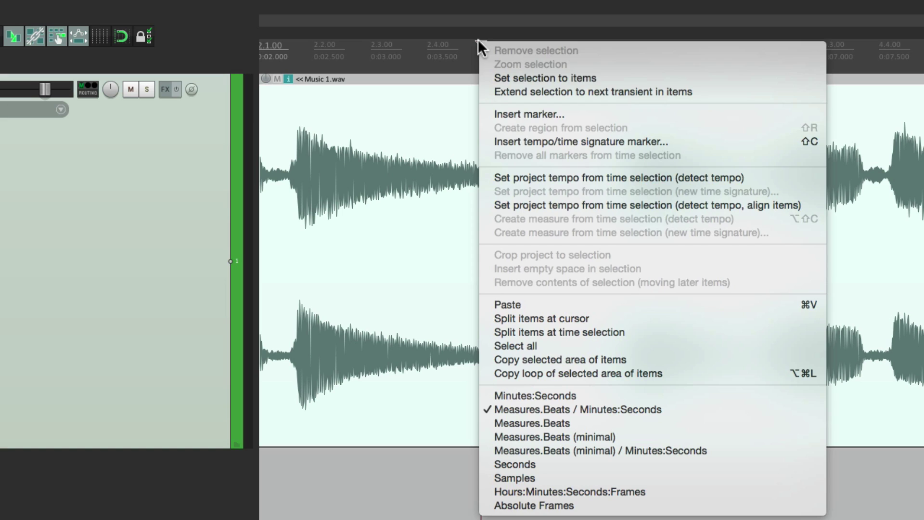
pyautogui.click(484, 143)
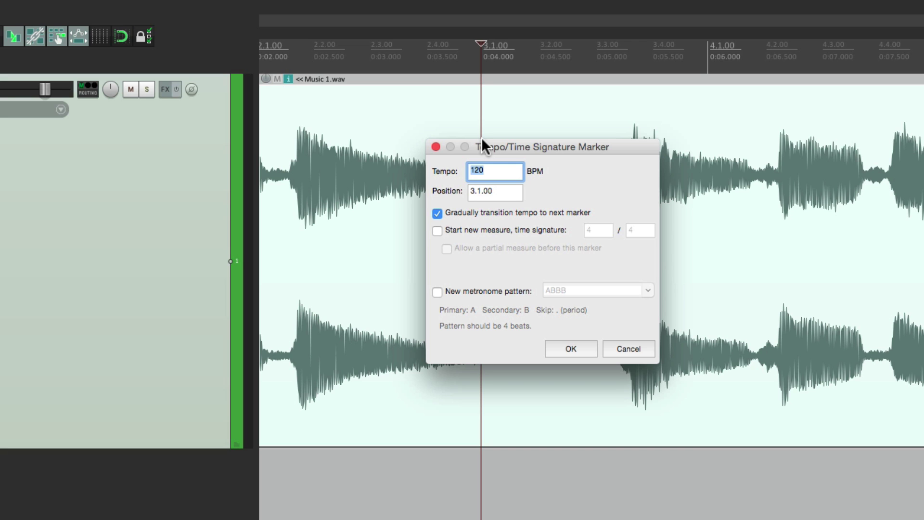
pyautogui.press('Return')
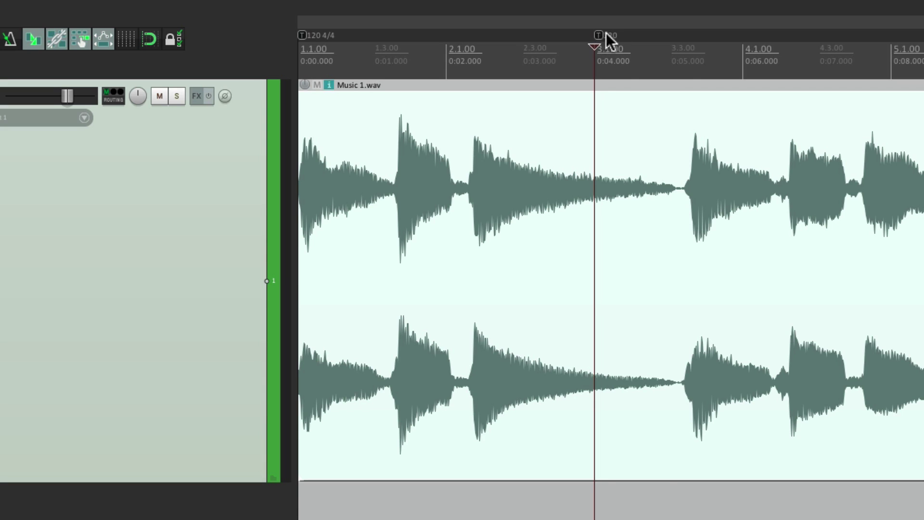
# - Drag the 120 BPM marker until bar 3 sits on the kick at 0:05.298, about 90.6 BPM
pyautogui.moveTo(608, 38); pyautogui.dragTo(732, 45)
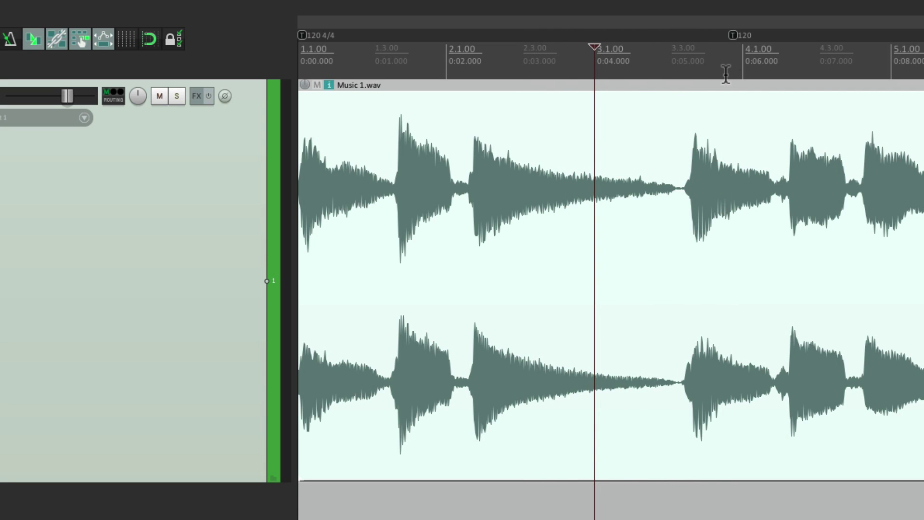
pyautogui.hotkey('ctrl', 'z')
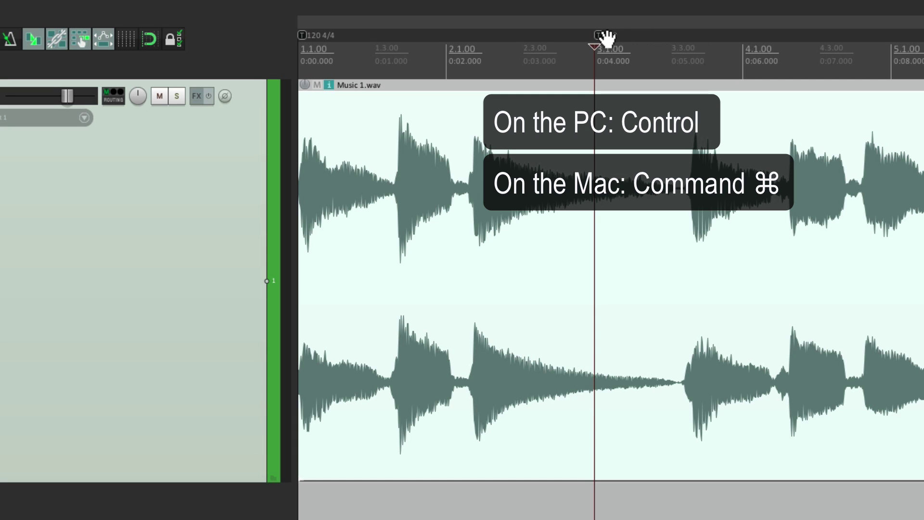
pyautogui.moveTo(600, 39)
pyautogui.mouseDown()
pyautogui.moveTo(671, 39)
pyautogui.moveTo(572, 33)
pyautogui.moveTo(676, 35)
pyautogui.mouseUp()
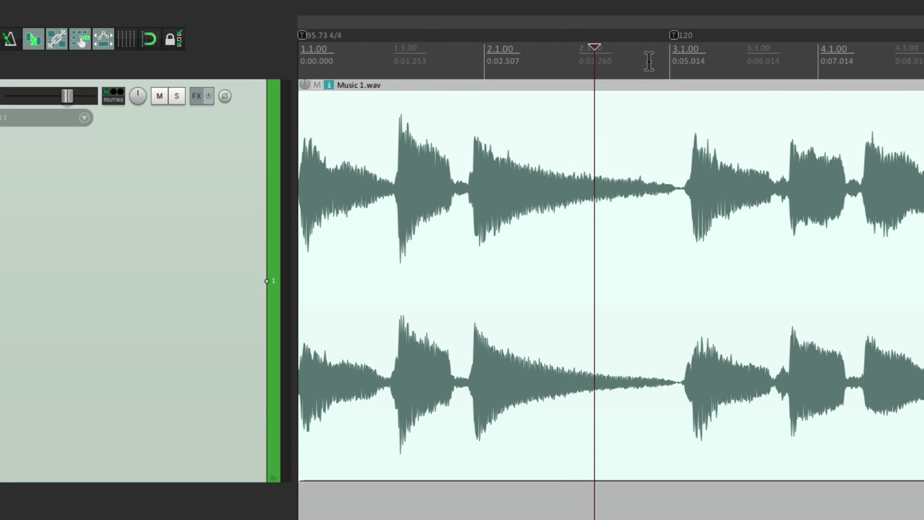
pyautogui.moveTo(679, 39)
pyautogui.mouseDown()
pyautogui.moveTo(571, 46)
pyautogui.moveTo(774, 45)
pyautogui.moveTo(693, 43)
pyautogui.mouseUp()
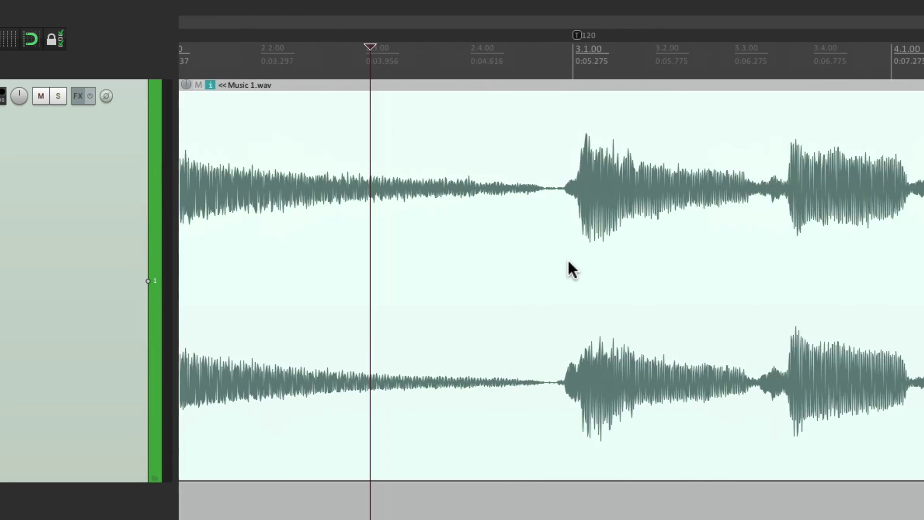
pyautogui.scroll(5, 568, 258)
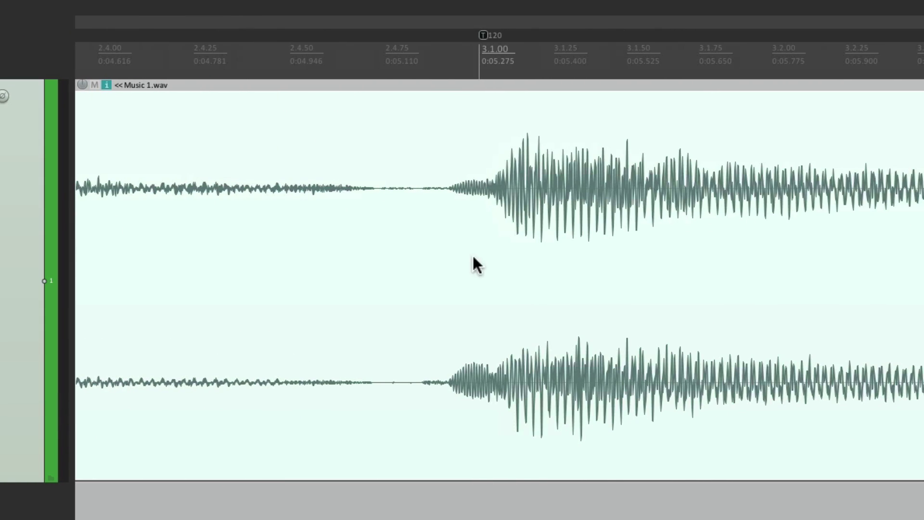
pyautogui.moveTo(484, 35); pyautogui.dragTo(498, 34)
pyautogui.scroll(-1, 512, 215)
pyautogui.scroll(-8, 522, 216)
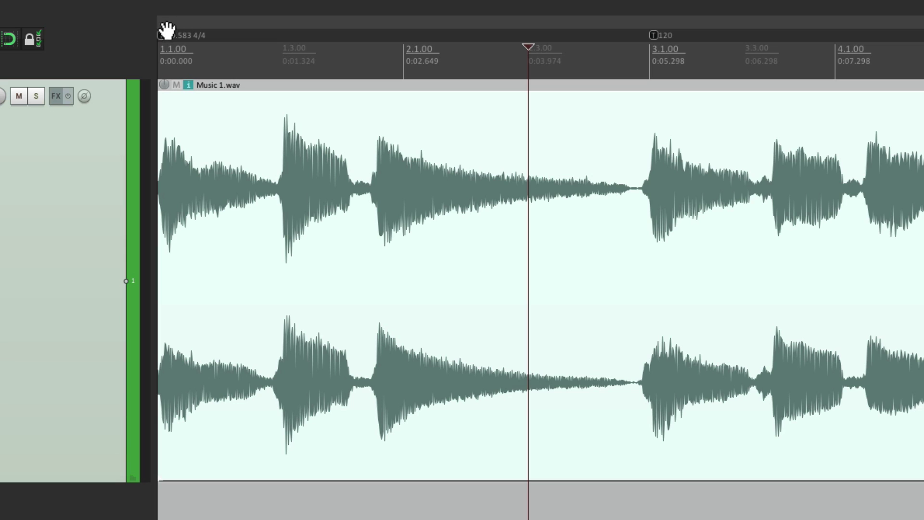
# - Confirm the 90.583 BPM opening tempo, delete the 120 BPM marker at bar 3, and recheck
pyautogui.doubleClick(161, 34)
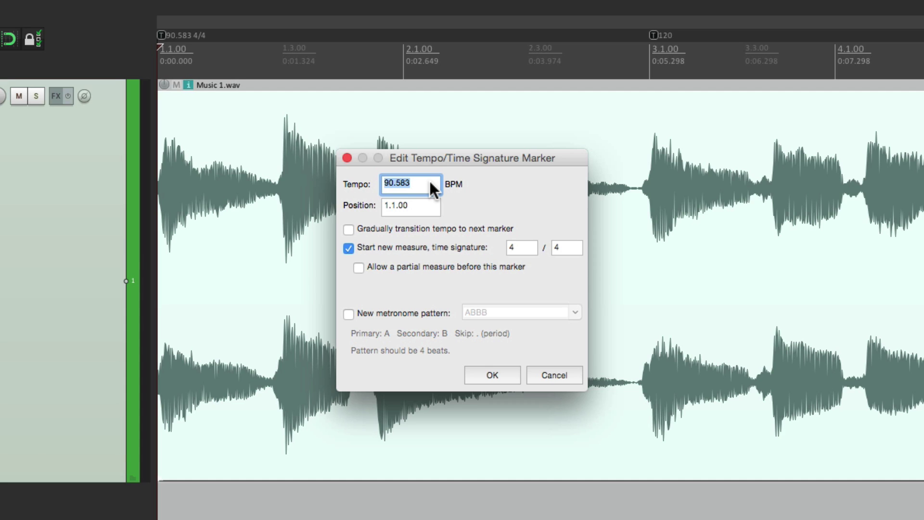
pyautogui.click(492, 374)
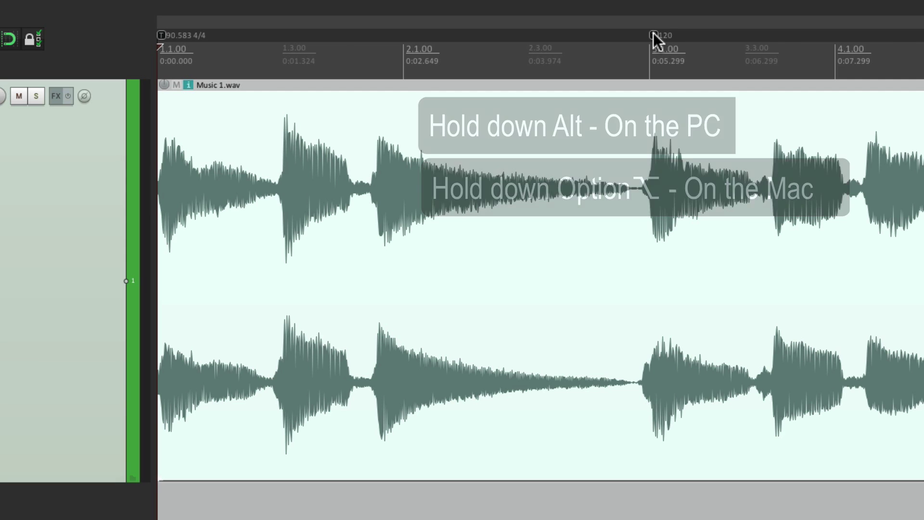
pyautogui.keyDown('alt'); pyautogui.click(653, 35); pyautogui.keyUp('alt')
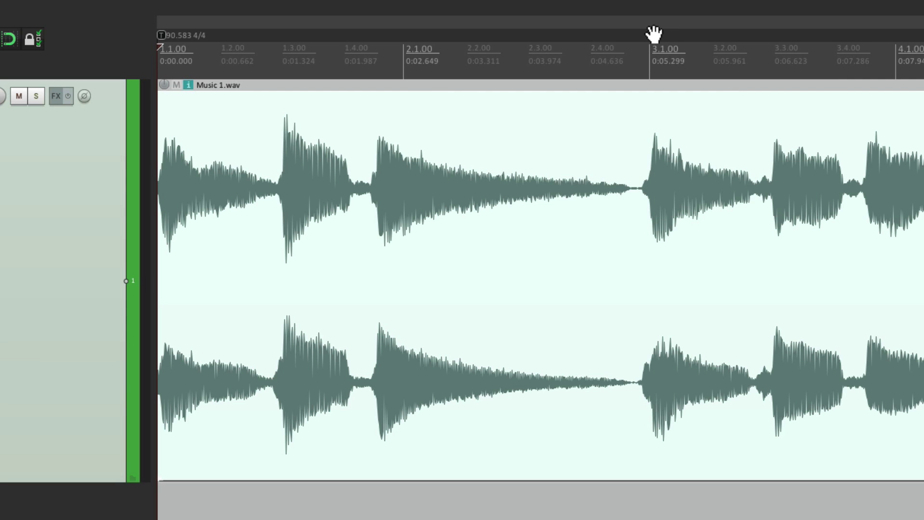
pyautogui.doubleClick(163, 34)
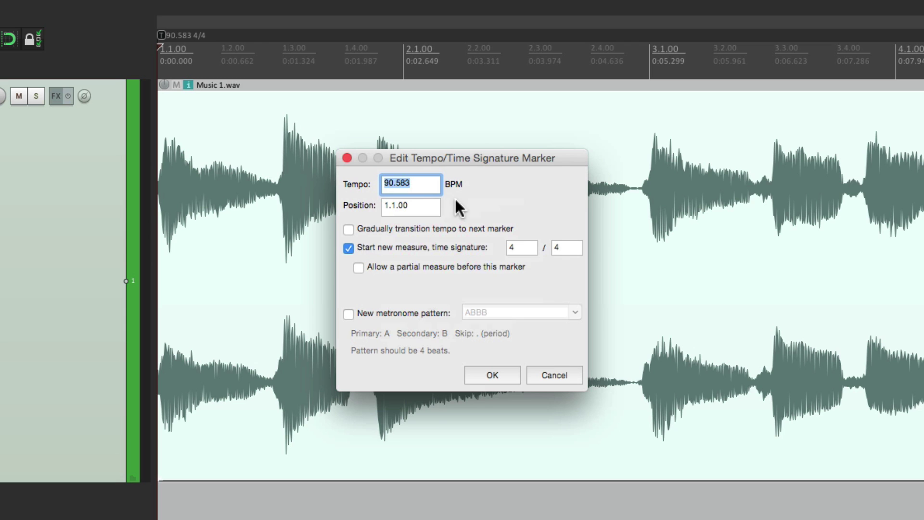
pyautogui.click(510, 372)
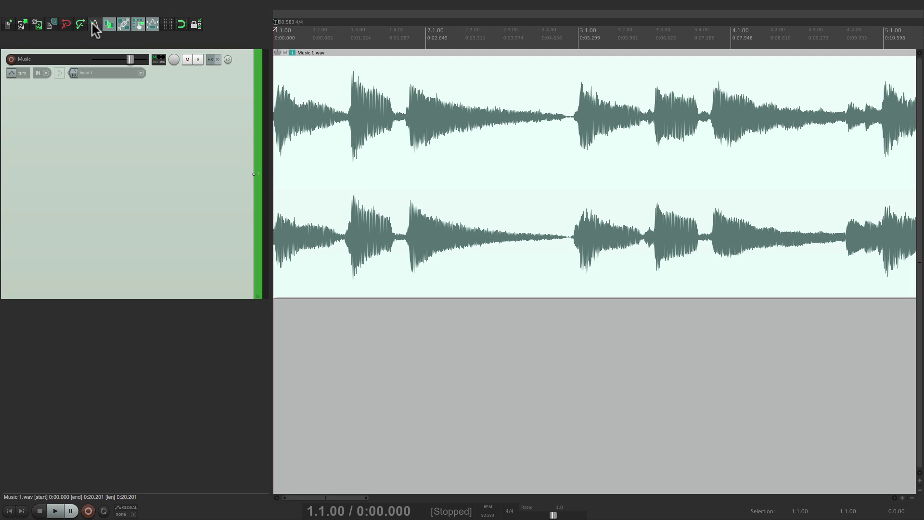
# - Zoom to show the whole Music 1 item and play it at 90.583 BPM
pyautogui.click(94, 24)
pyautogui.scroll(-3, 462, 164)
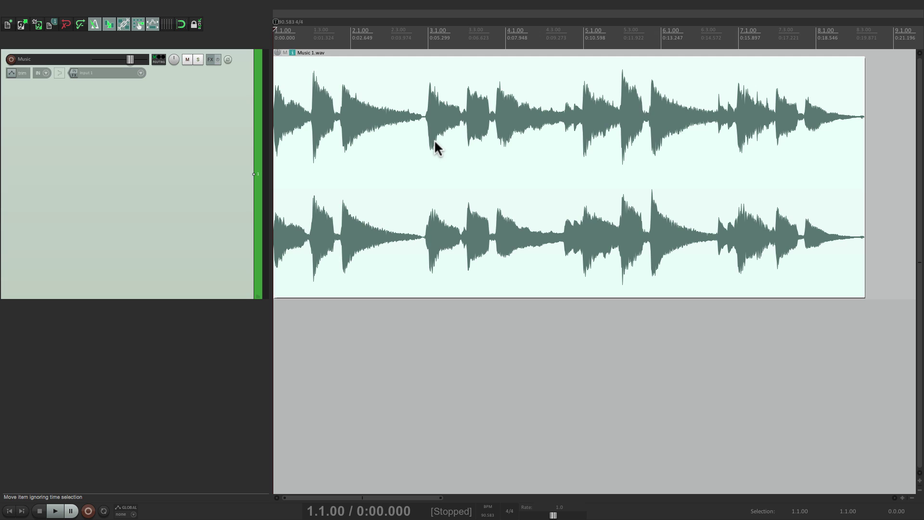
pyautogui.press('space')
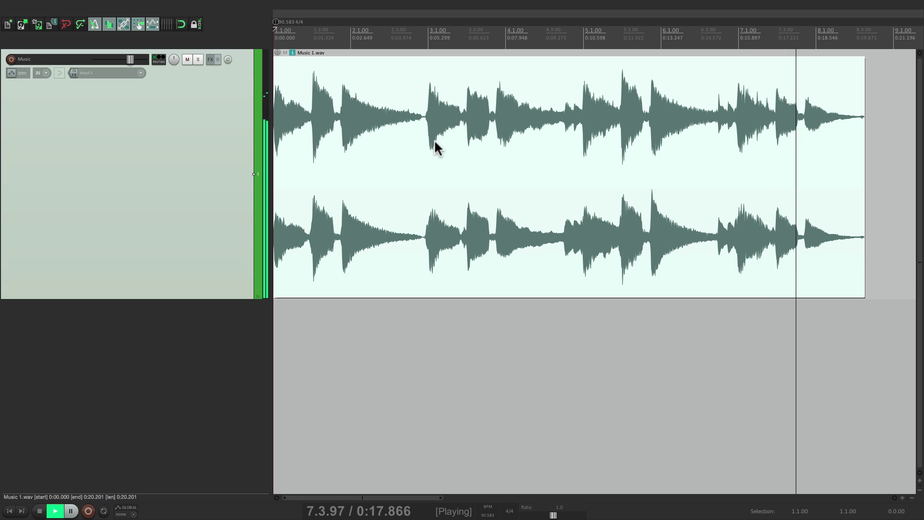
pyautogui.press('space')
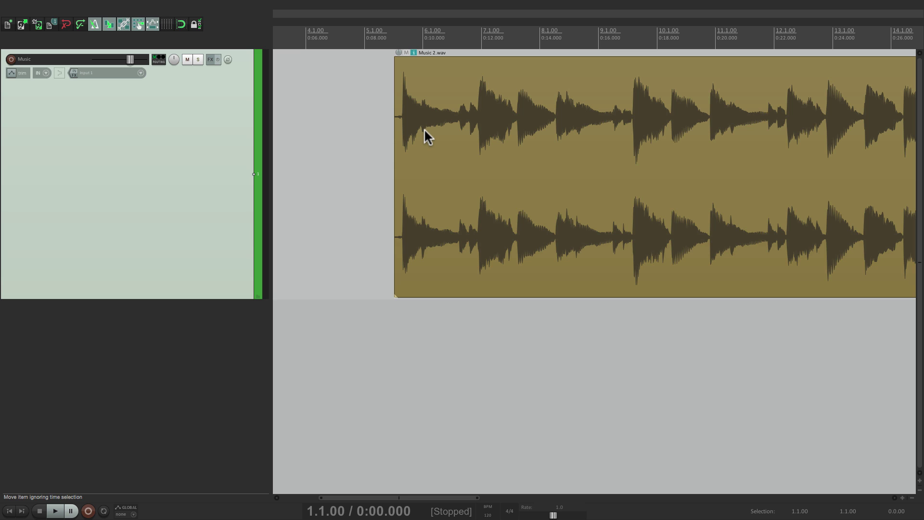
# - Trim Music 2.wav's leading silence up to its first kick and audition the new start
pyautogui.click(380, 130)
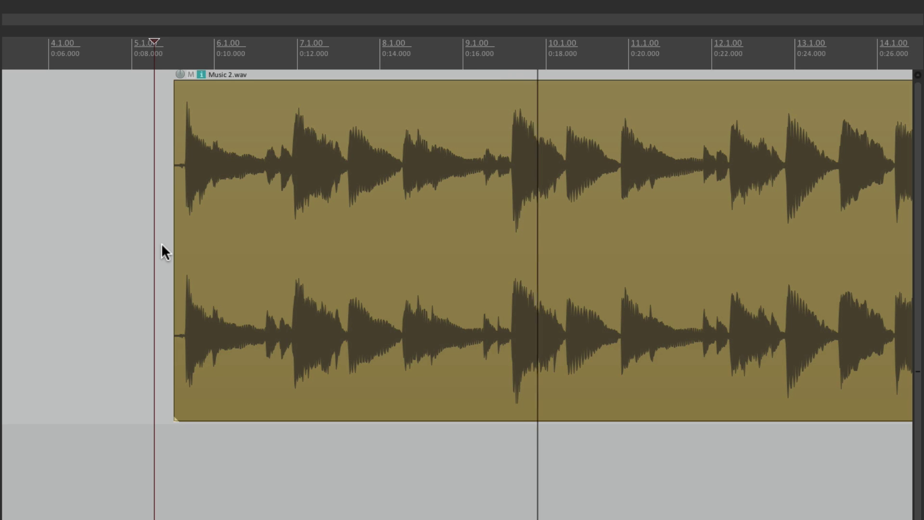
pyautogui.press('space')
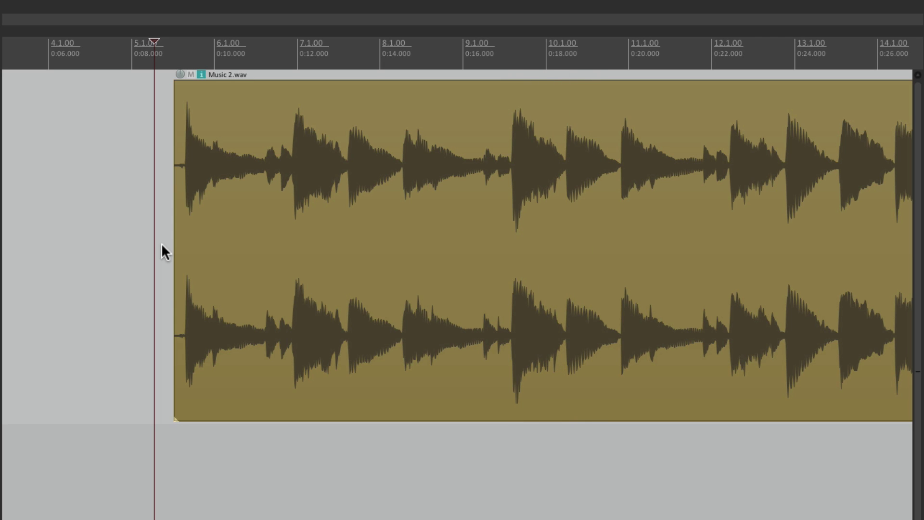
pyautogui.scroll(2, 169, 193)
pyautogui.scroll(3, 168, 194)
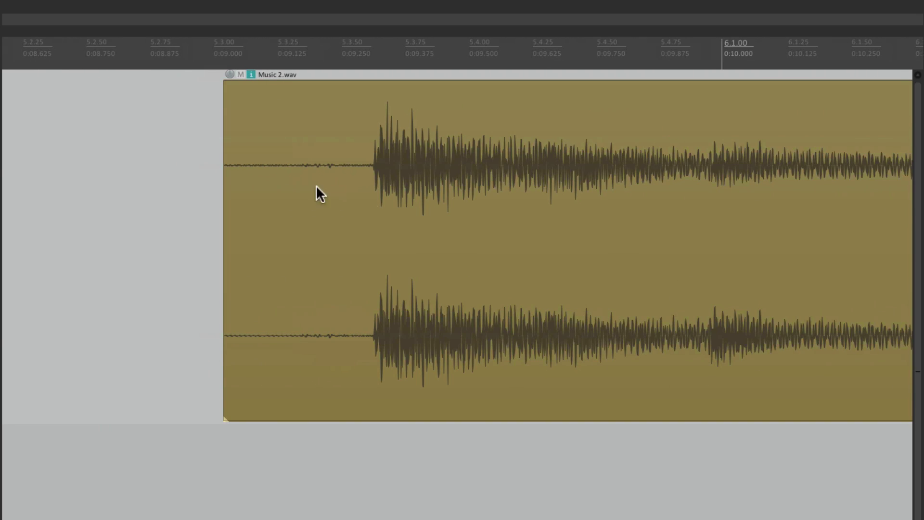
pyautogui.scroll(2, 384, 207)
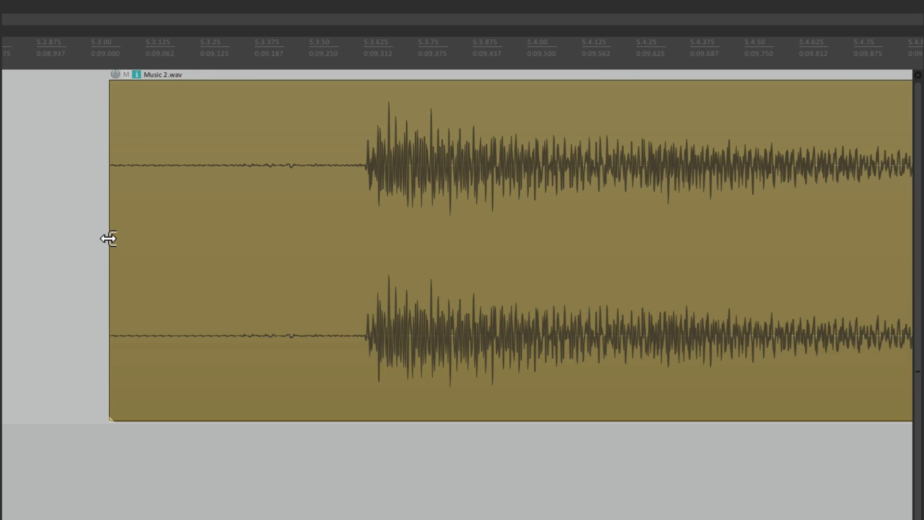
pyautogui.moveTo(108, 239); pyautogui.dragTo(359, 216)
pyautogui.scroll(-5, 297, 266)
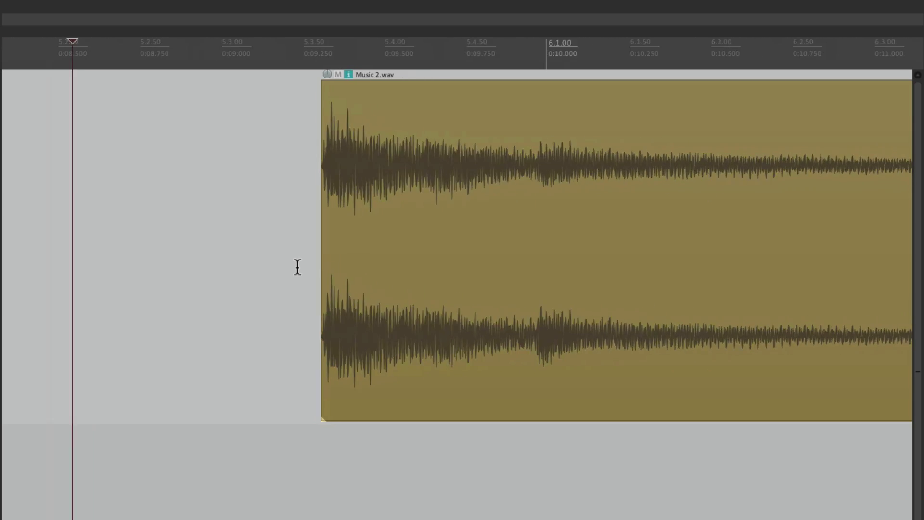
pyautogui.click(136, 179)
pyautogui.press('space')
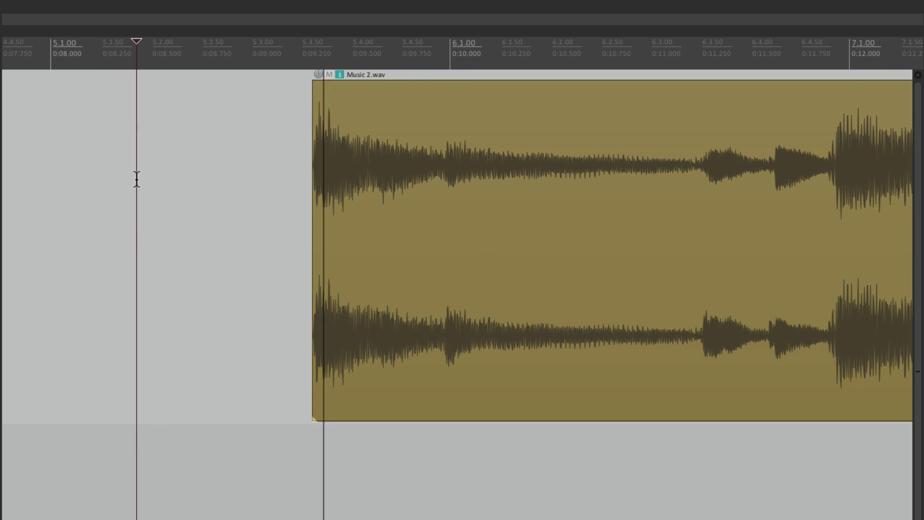
pyautogui.scroll(-3, 202, 196)
pyautogui.press('space')
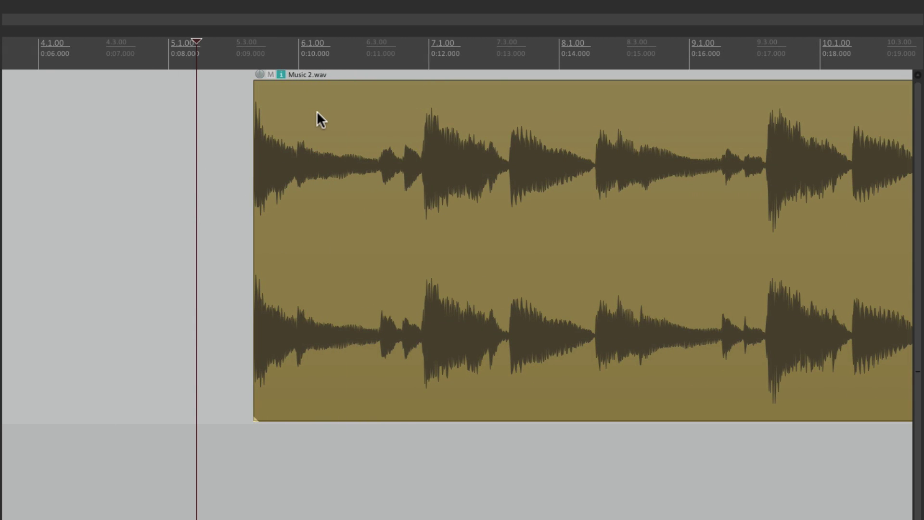
# - Set the Music 2 item position to 1, moving it to 0:00.000
pyautogui.doubleClick(316, 110)
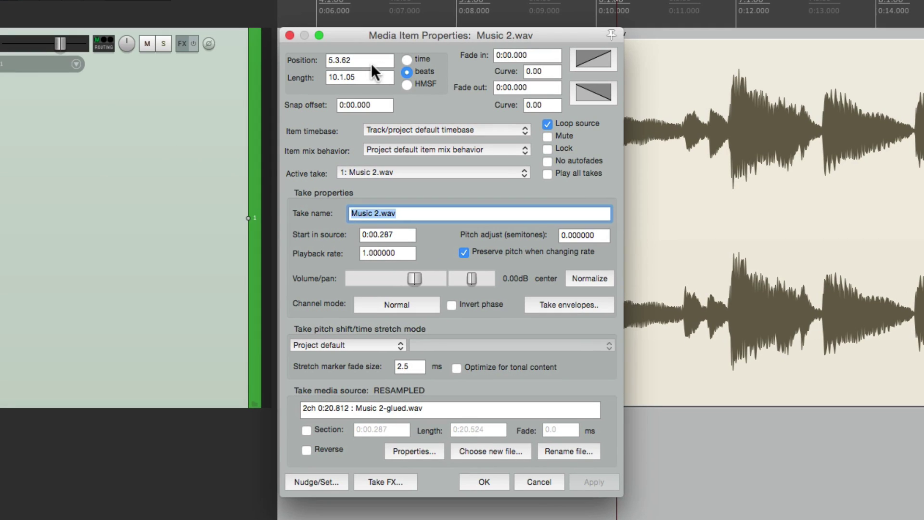
pyautogui.click(372, 63)
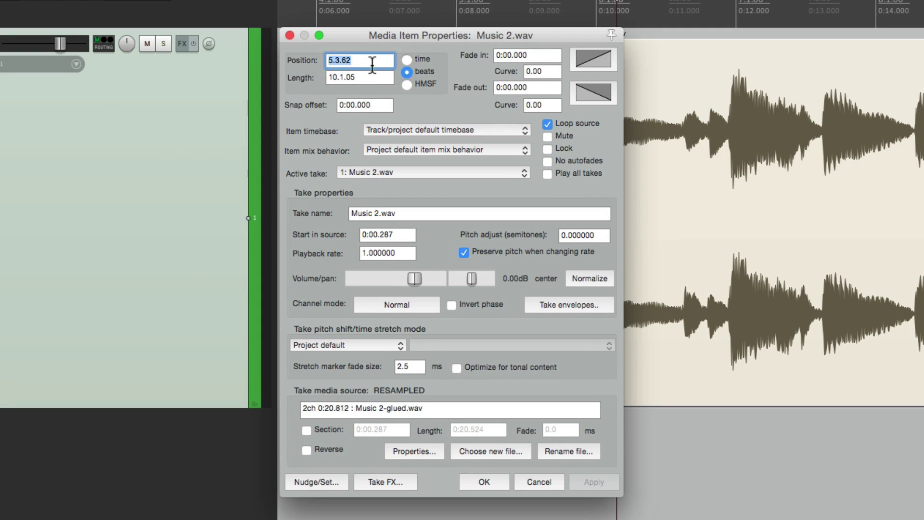
pyautogui.write('1')
pyautogui.click(479, 483)
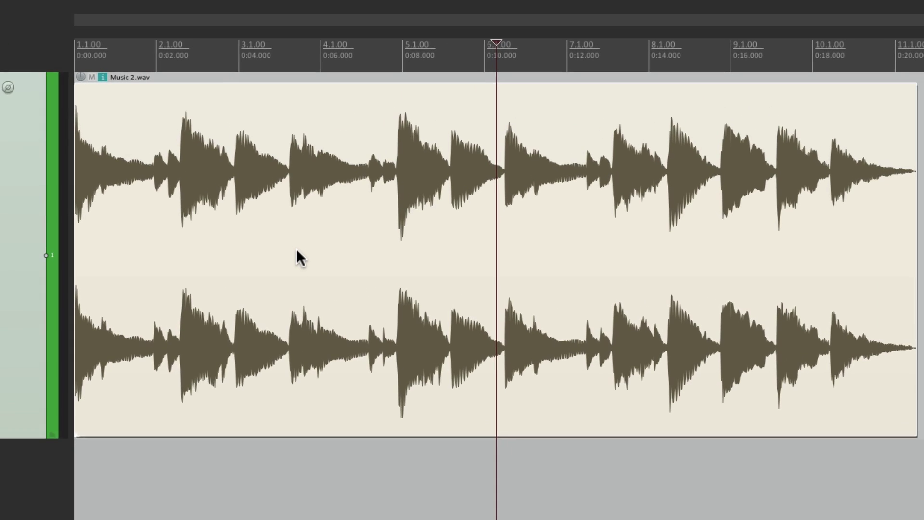
# - Play the trimmed Music 2 twice from the project start, then bring up Jump to time/marker/region
pyautogui.press('Home')
pyautogui.press('space')
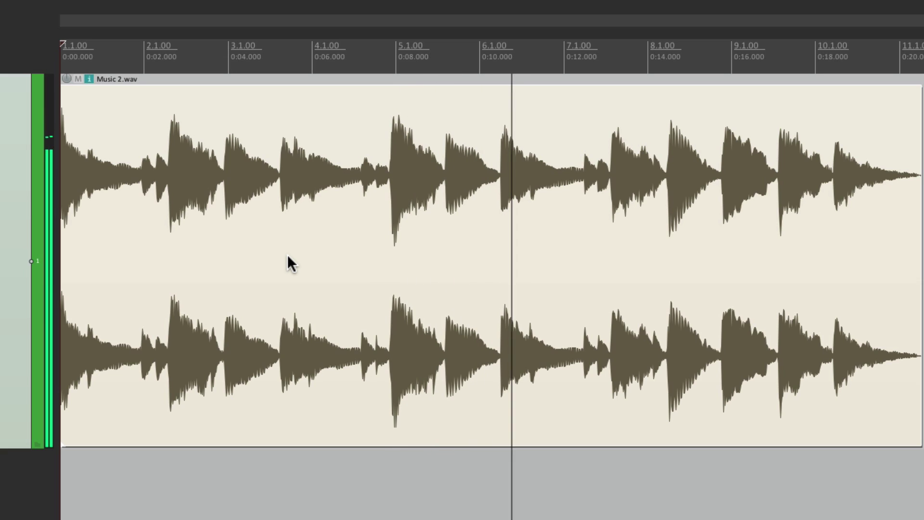
pyautogui.press('space')
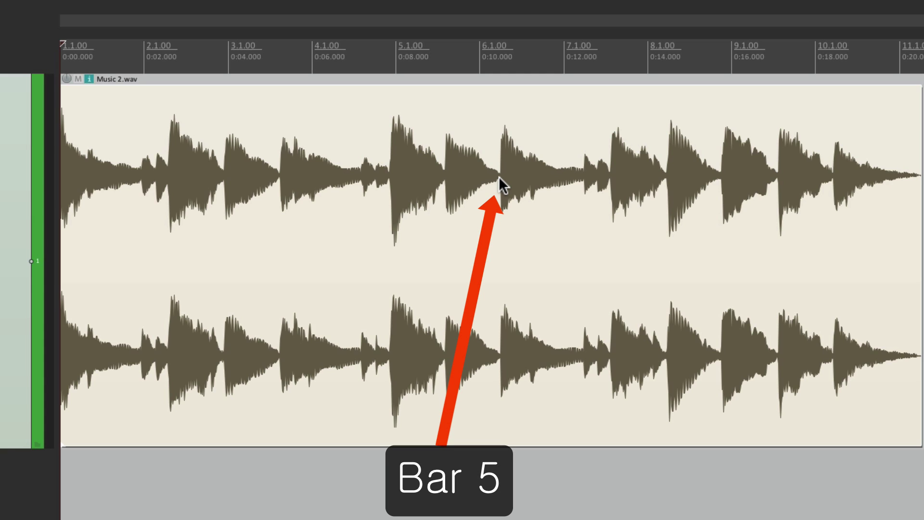
pyautogui.press('space')
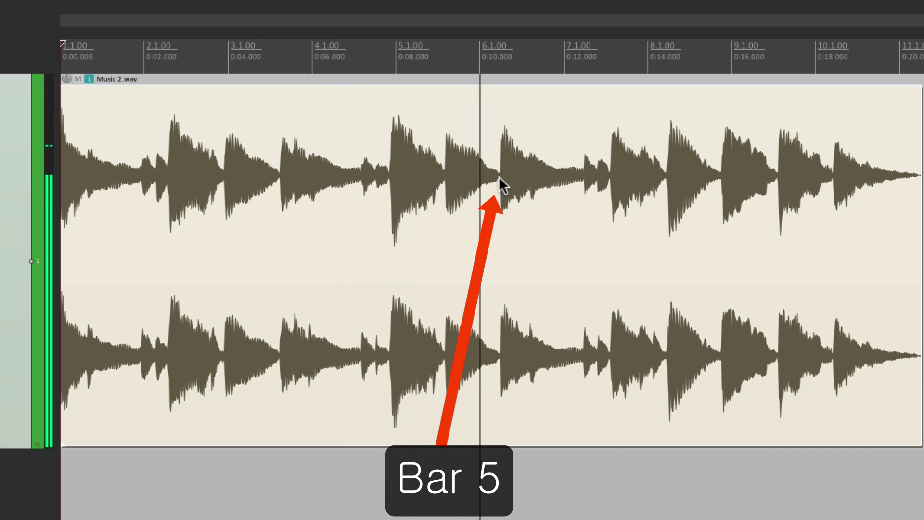
pyautogui.press('space')
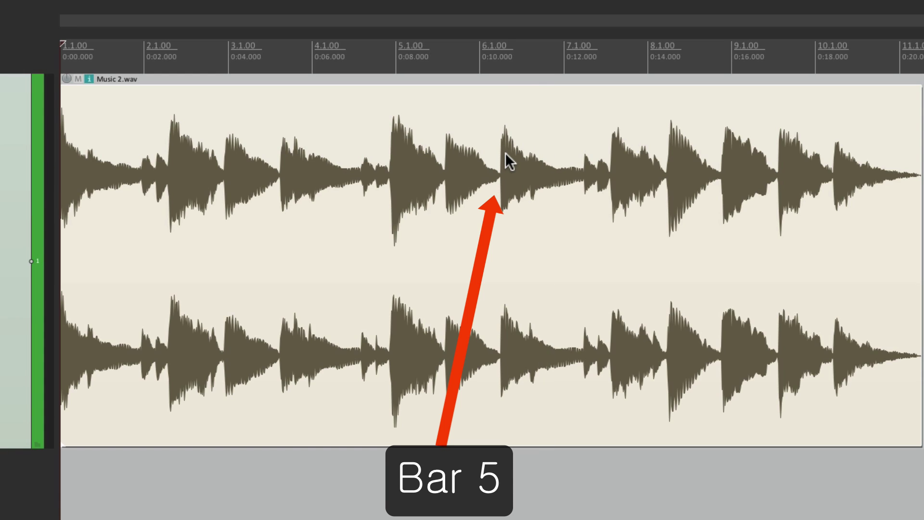
pyautogui.press('super+j')
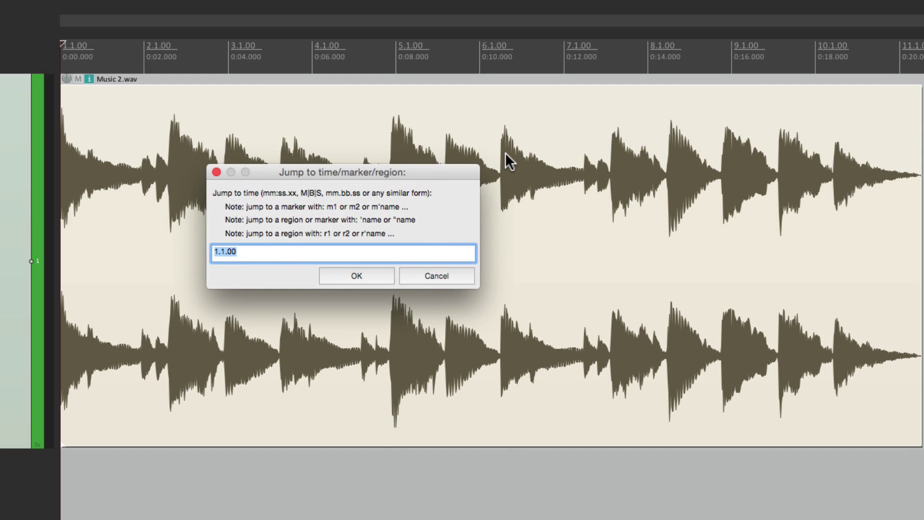
# - Insert a 120 BPM tempo marker at bar 5.1.00, after the opening 120 4/4 marker
pyautogui.press('Return')
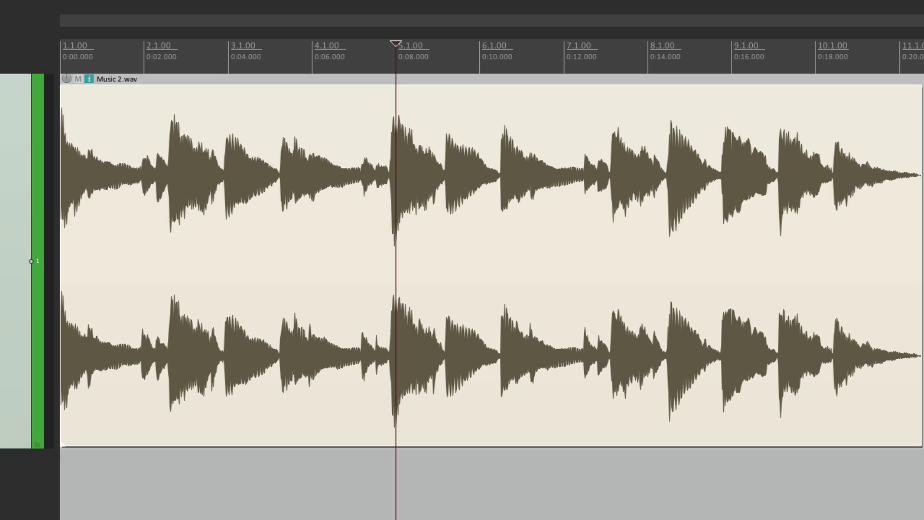
pyautogui.rightClick(394, 41)
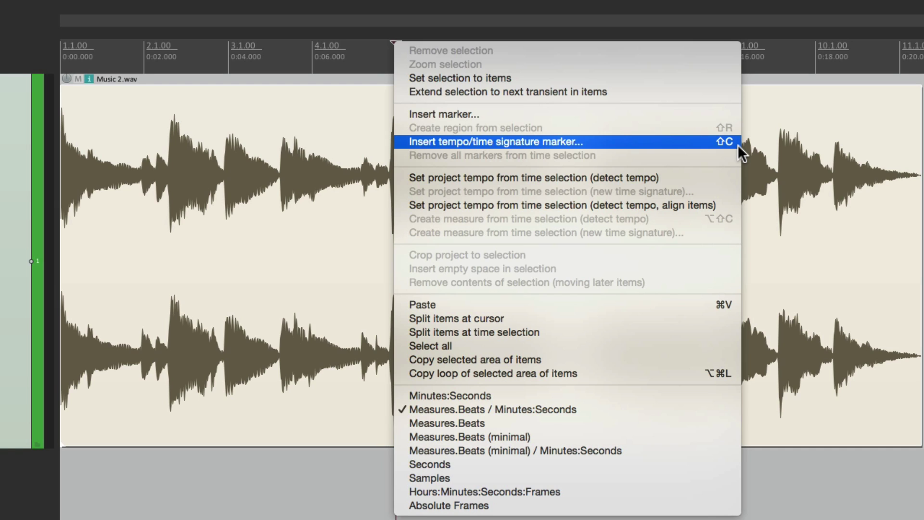
pyautogui.press('Escape')
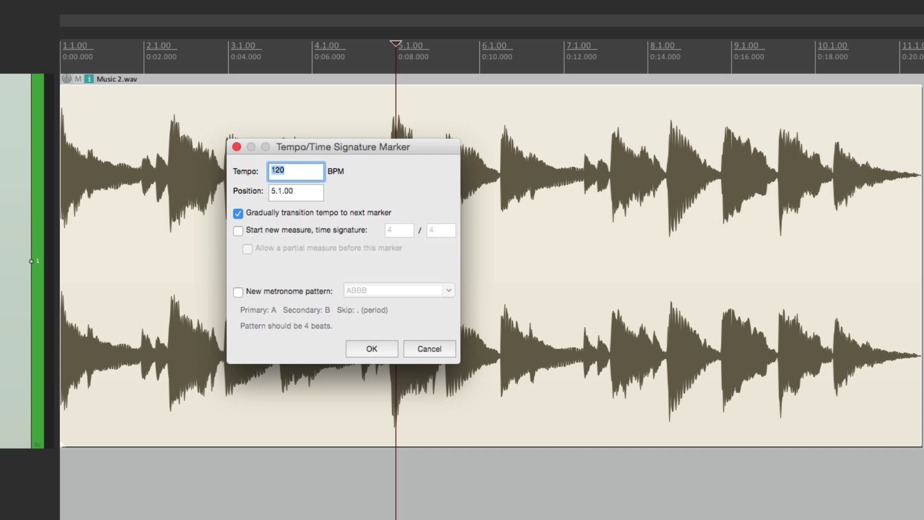
pyautogui.press('Return')
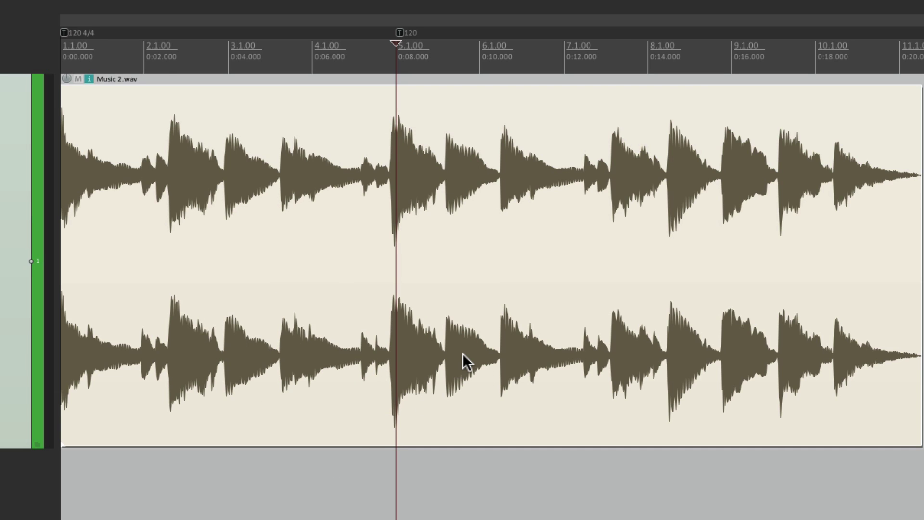
pyautogui.scroll(5, 418, 291)
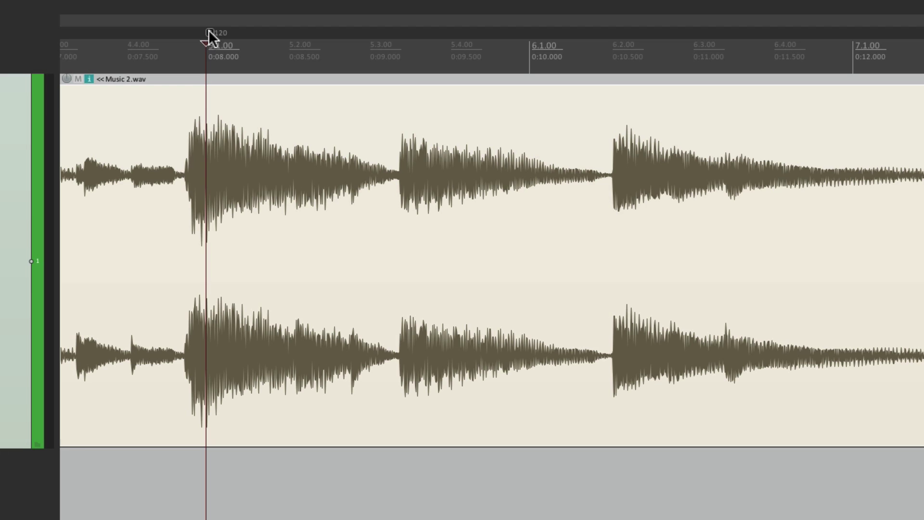
# - Align the 120 BPM marker with Music 2's downbeat at 0:10.515, giving an opening tempo of 91.291 BPM
pyautogui.moveTo(211, 36); pyautogui.dragTo(617, 62)
pyautogui.scroll(8, 621, 195)
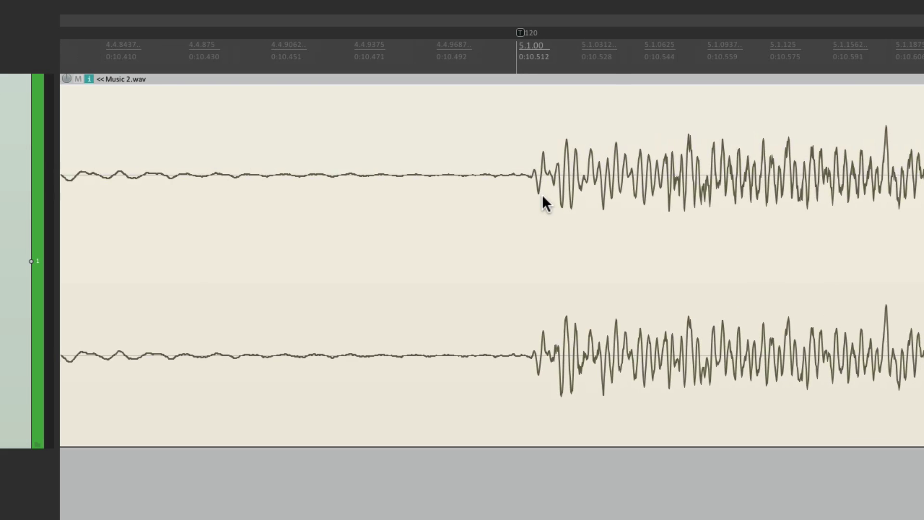
pyautogui.moveTo(519, 32); pyautogui.dragTo(531, 33)
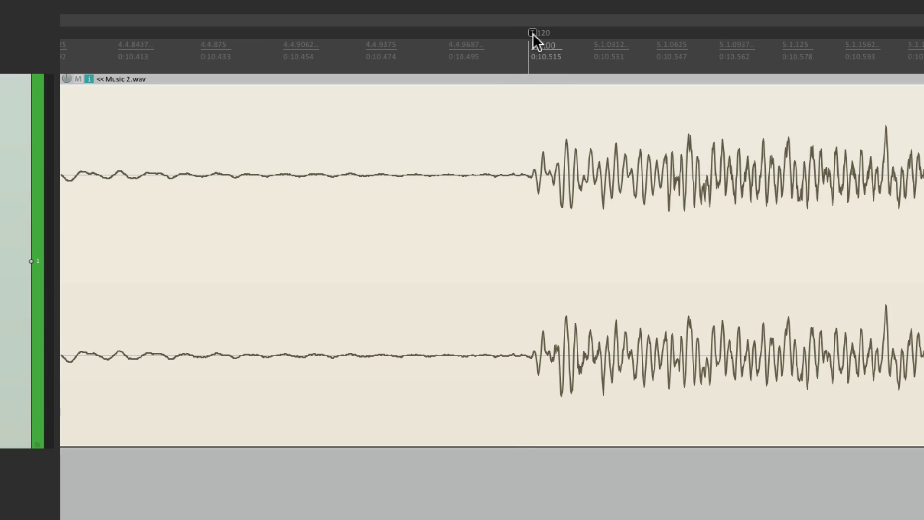
pyautogui.hotkey('ctrl', 'z')
pyautogui.hotkey('ctrl', 'z')
pyautogui.scroll(-8, 493, 97)
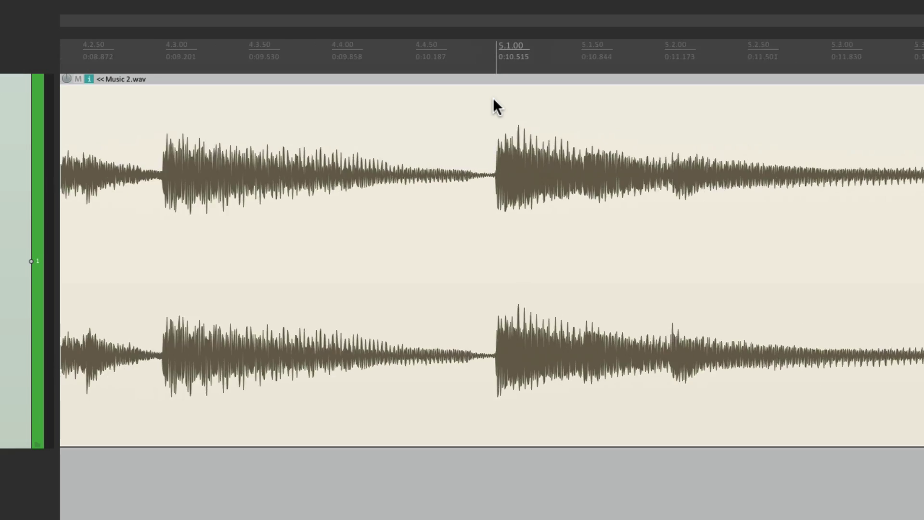
pyautogui.scroll(-6, 493, 97)
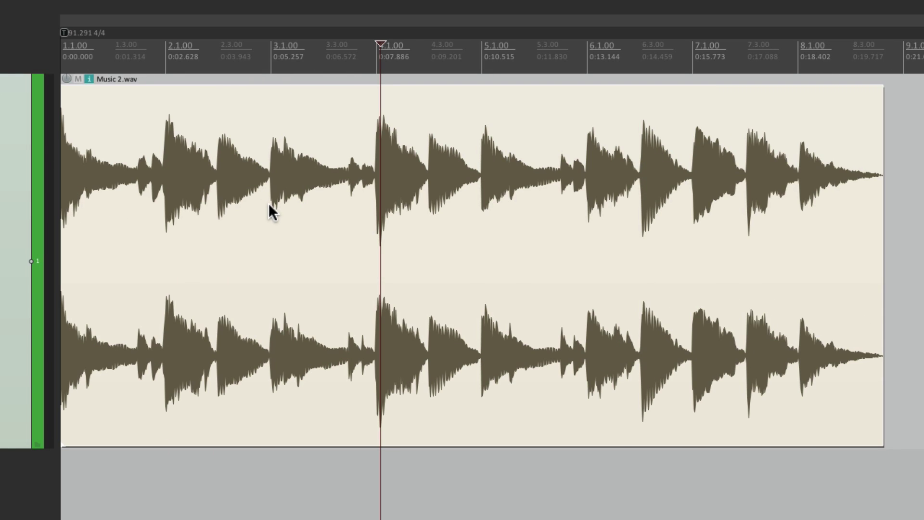
pyautogui.doubleClick(65, 31)
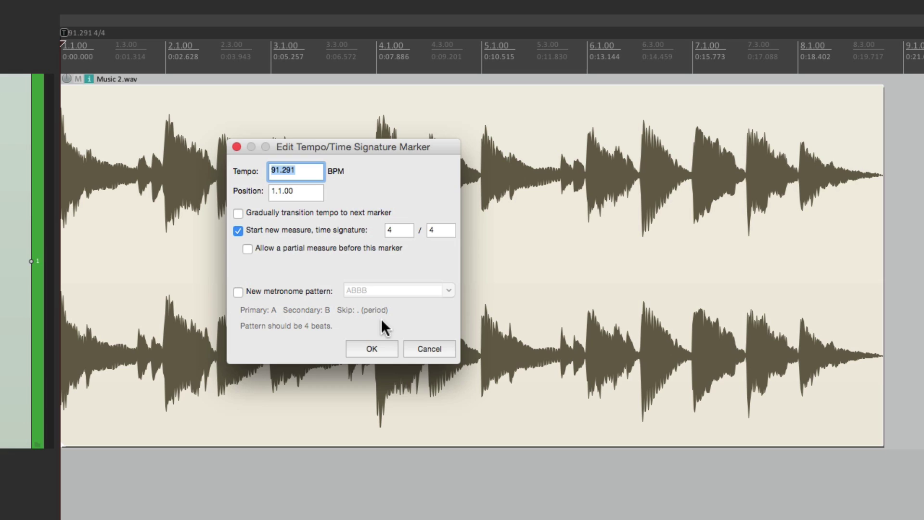
pyautogui.click(378, 345)
pyautogui.press('space')
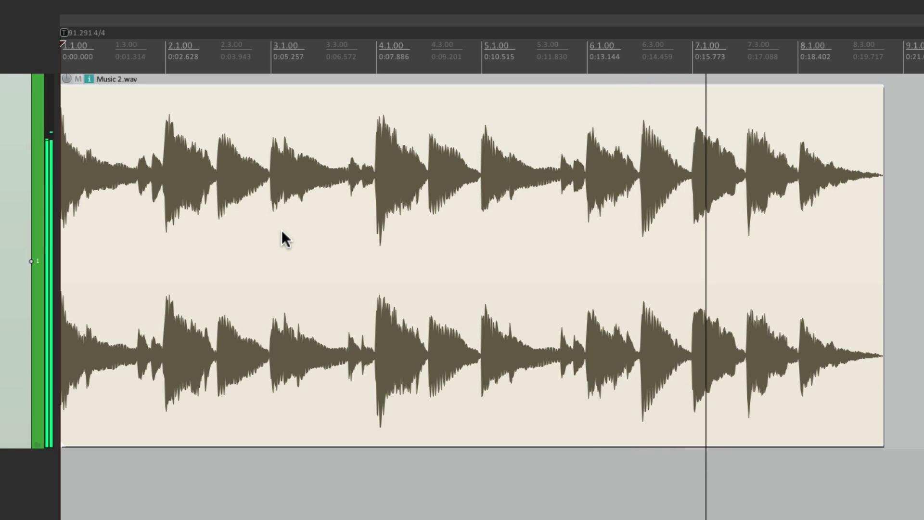
pyautogui.press('space')
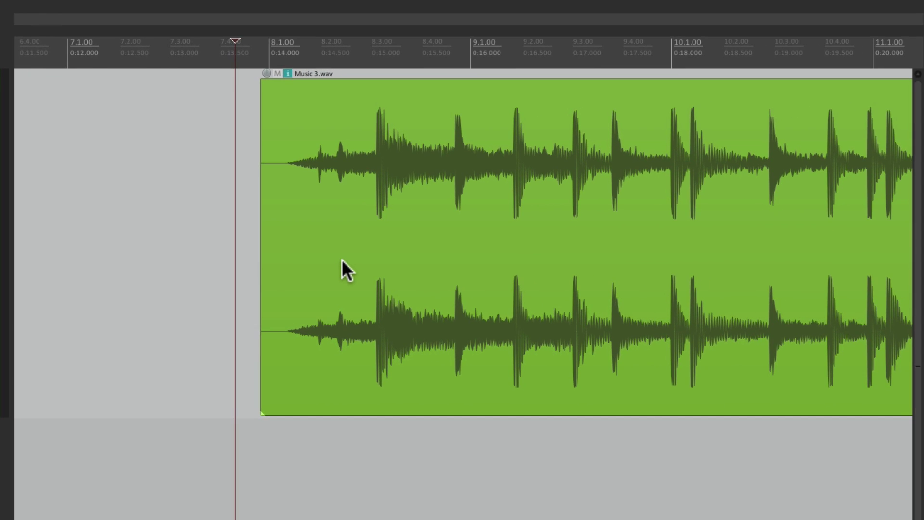
# - Play Music 3 to locate its first kick
pyautogui.press('space')
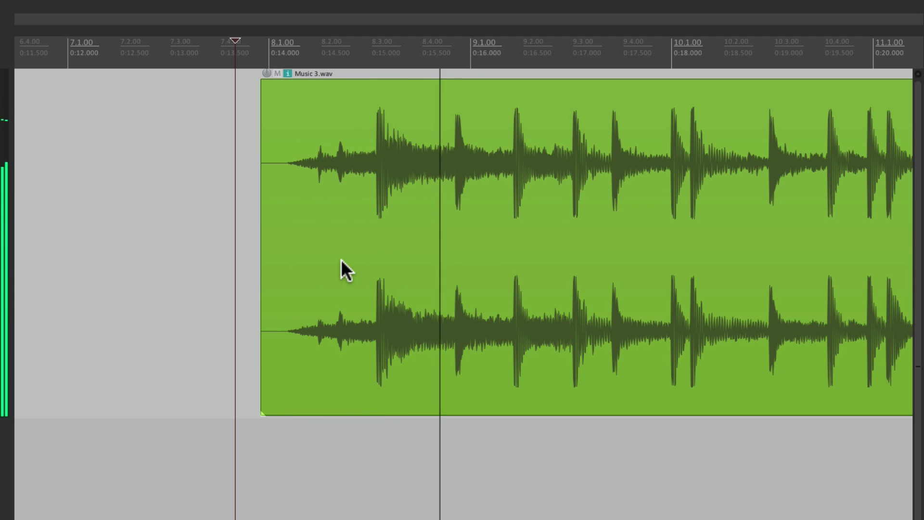
pyautogui.scroll(-2, 303, 268)
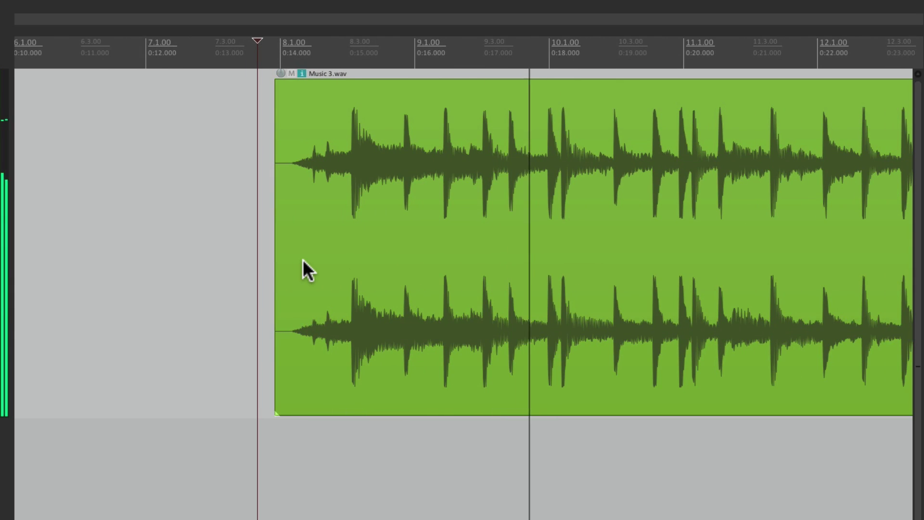
pyautogui.hscroll(2, 302, 268)
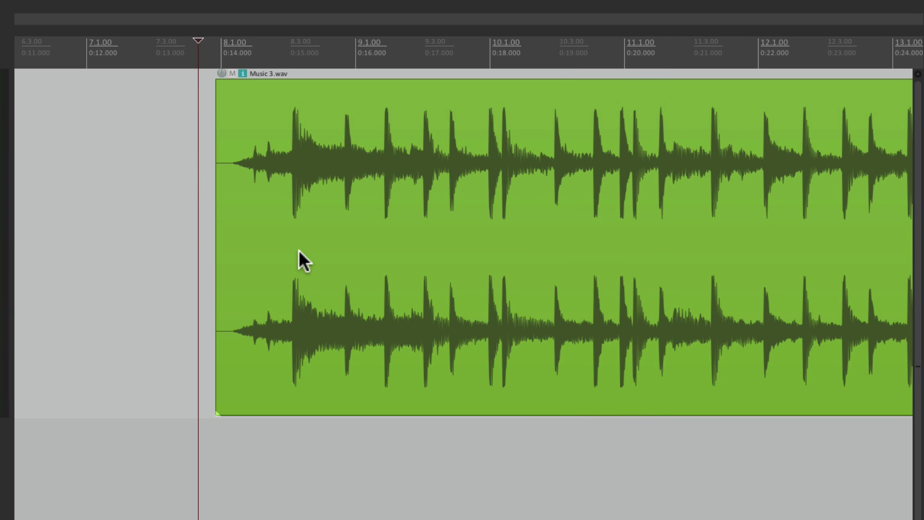
pyautogui.press('space')
pyautogui.scroll(2, 284, 235)
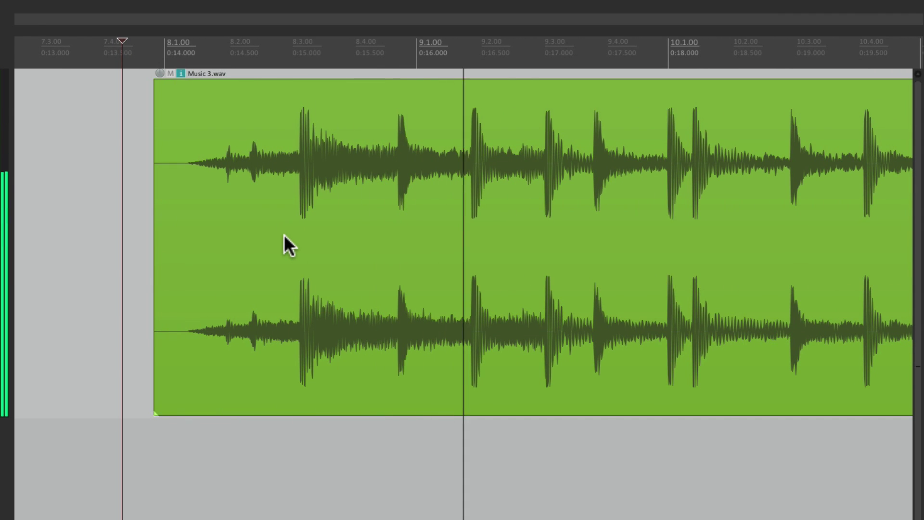
pyautogui.press('space')
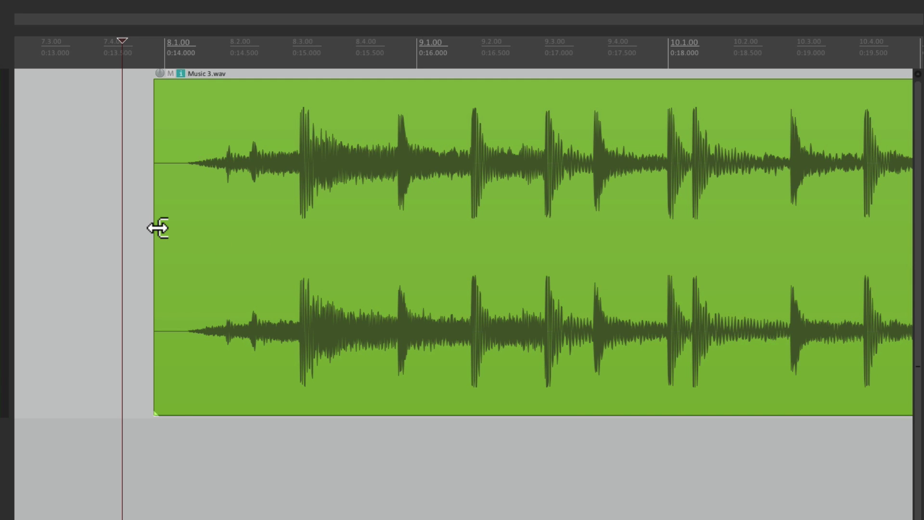
# - Trim Music 3's left edge onto its first kick at 8.3.15 (0:15.075)
pyautogui.moveTo(157, 228); pyautogui.dragTo(285, 219)
pyautogui.scroll(4, 301, 223)
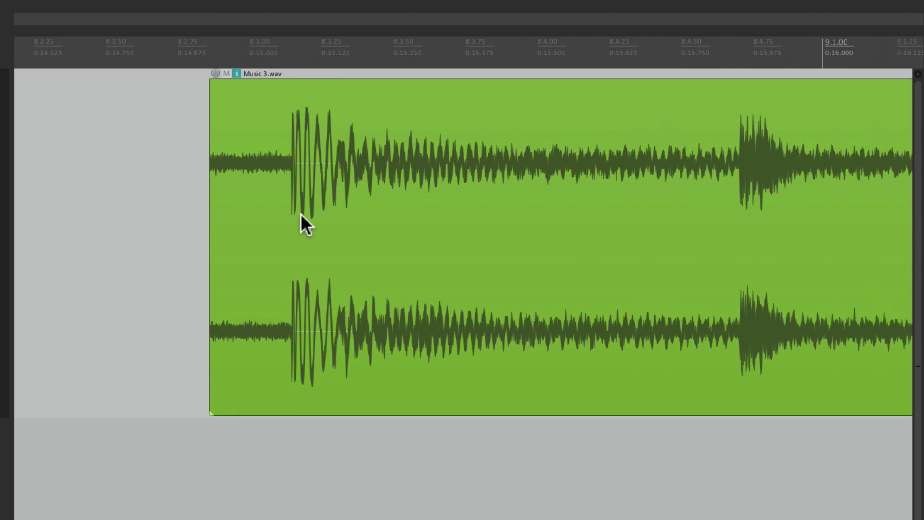
pyautogui.scroll(3, 284, 210)
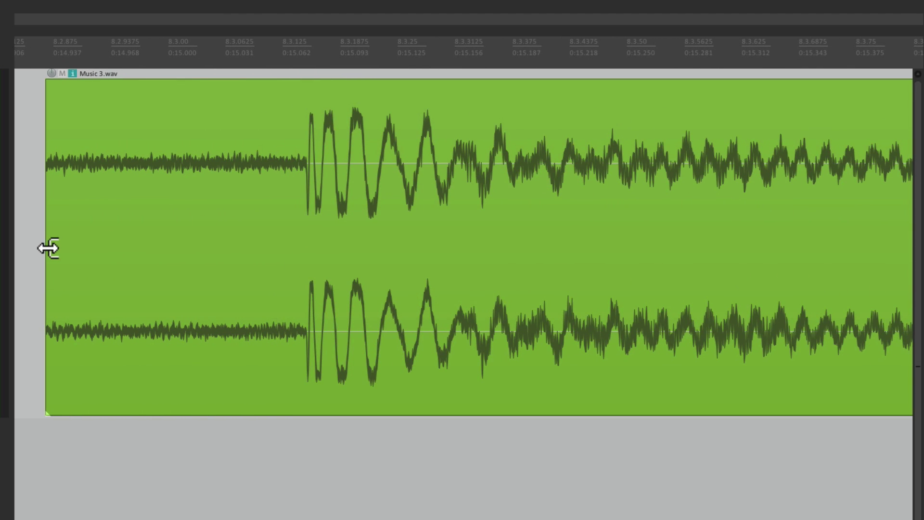
pyautogui.moveTo(48, 248); pyautogui.dragTo(307, 229)
pyautogui.scroll(4, 317, 256)
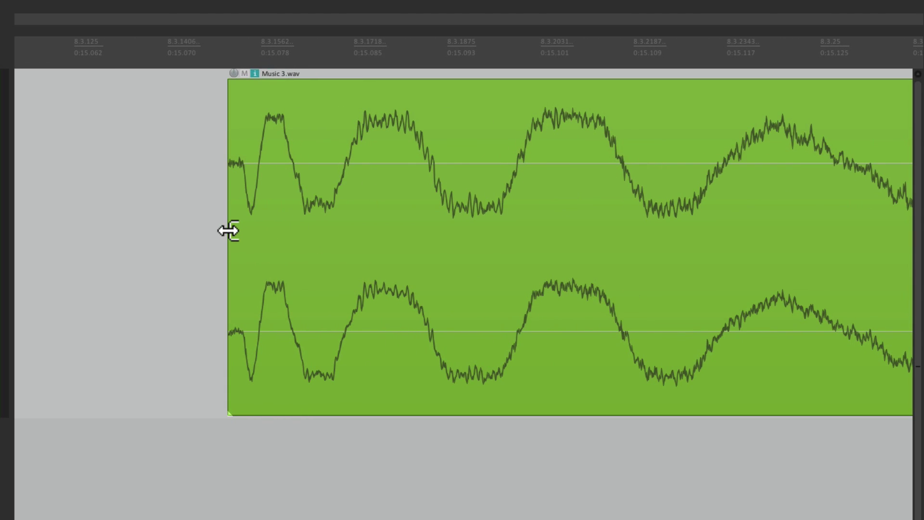
pyautogui.moveTo(228, 230); pyautogui.dragTo(237, 231)
pyautogui.scroll(-8, 223, 265)
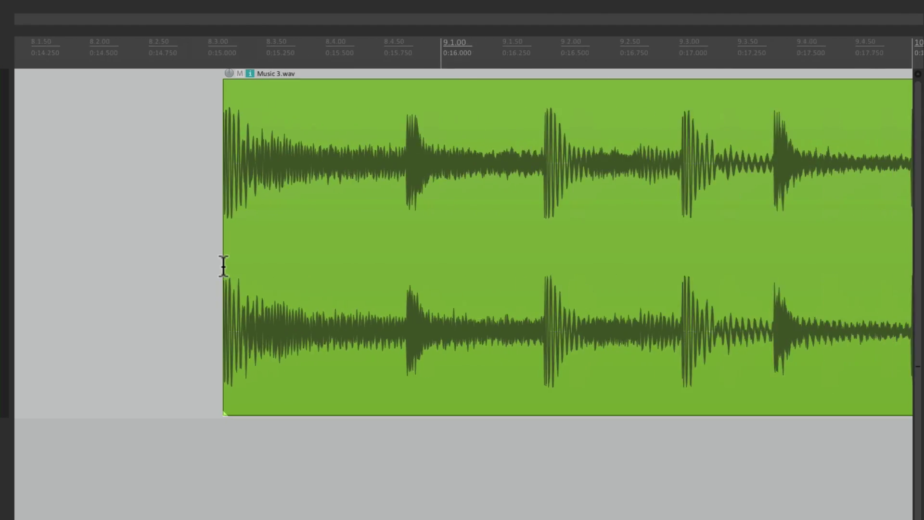
pyautogui.scroll(-2, 223, 266)
# - Change the trimmed Music 3 clip's position from 8.3.15 to 1.1.00 in Item Properties
pyautogui.click(153, 222)
pyautogui.press('space')
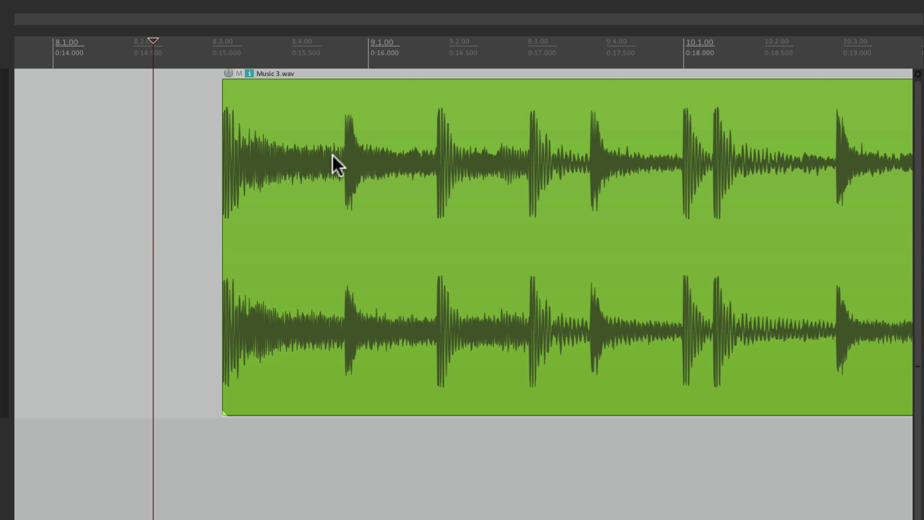
pyautogui.click(291, 124)
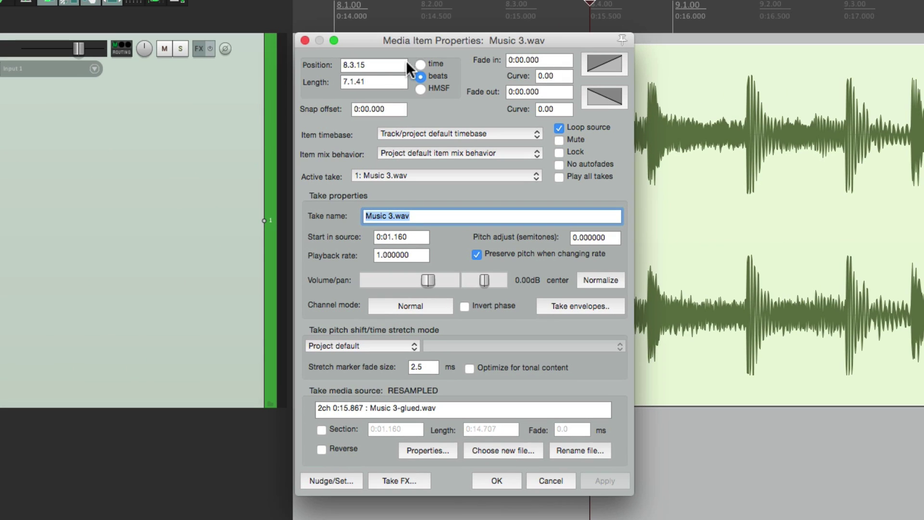
pyautogui.doubleClick(272, 81)
pyautogui.write('1.1.00')
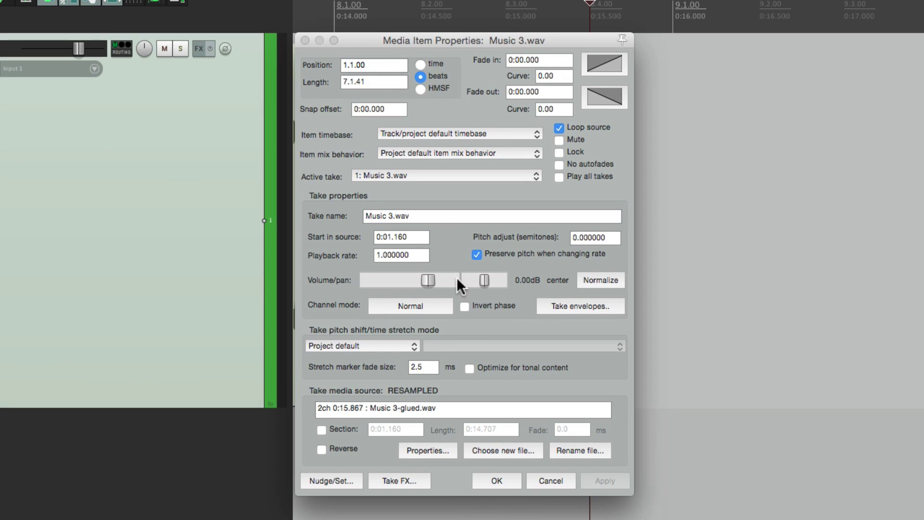
pyautogui.click(497, 480)
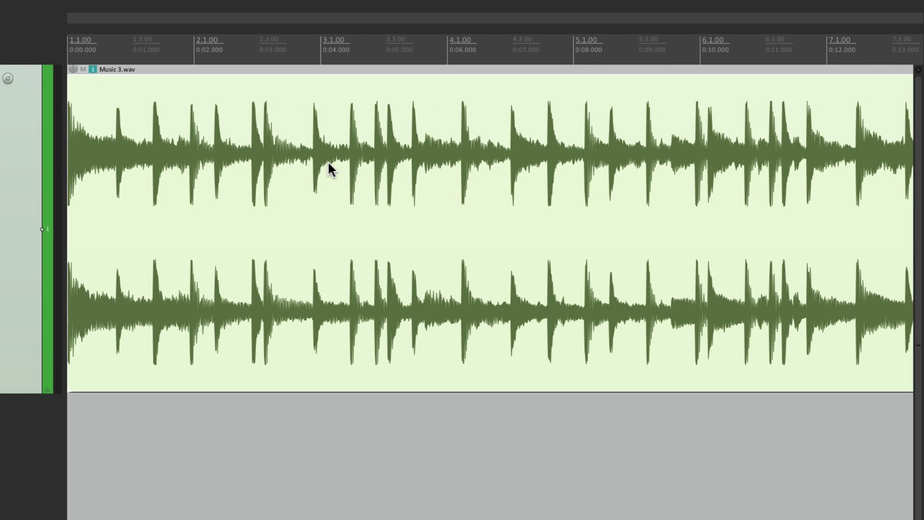
# - Play Music 3 from the project start to hear its timing
pyautogui.press('space')
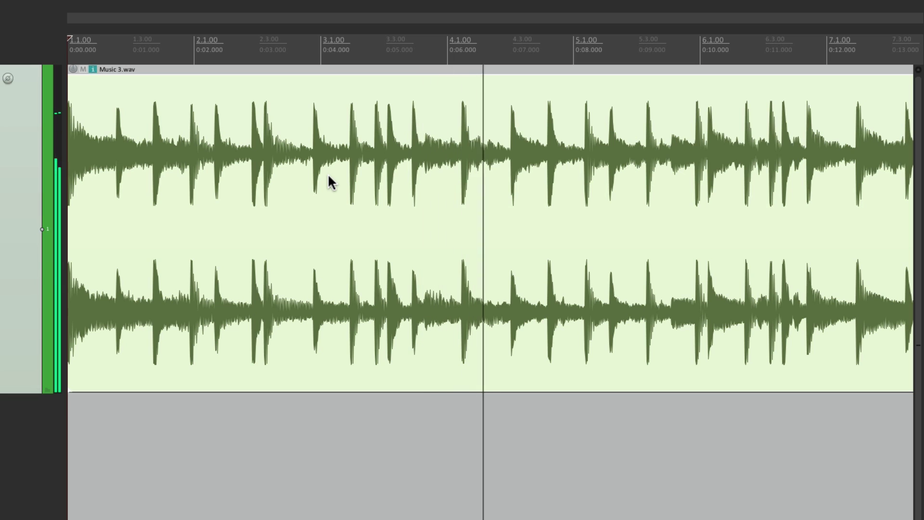
pyautogui.press('space')
pyautogui.scroll(8, 460, 133)
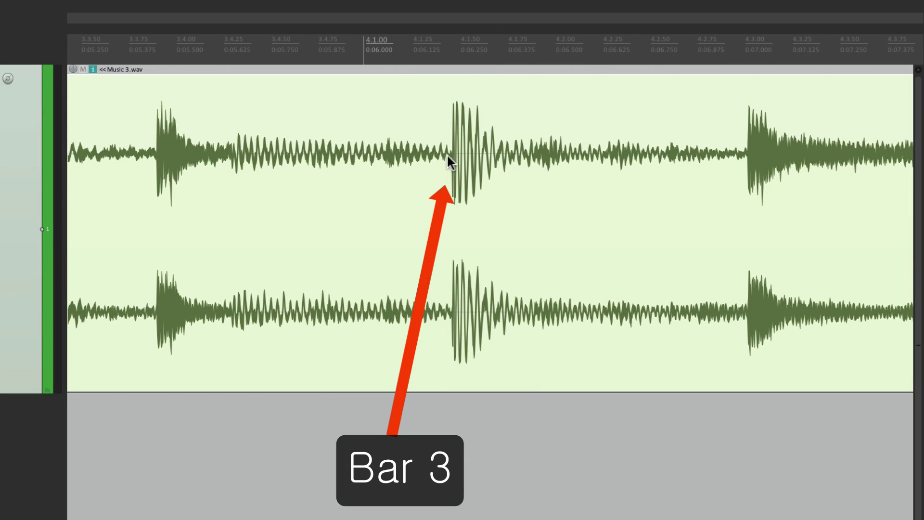
# - Insert a 120 BPM tempo marker at bar 3.1.00, leaving the opening at 88.068 BPM
pyautogui.press('super+j')
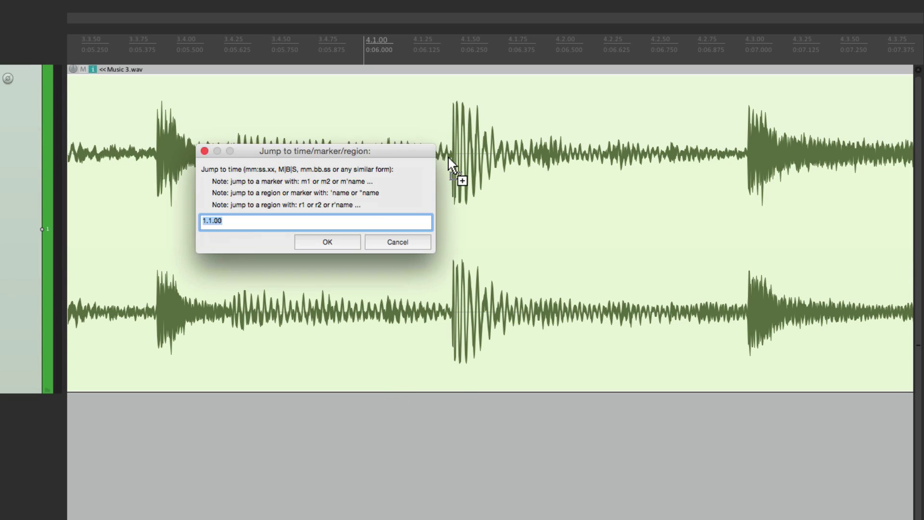
pyautogui.press('Return')
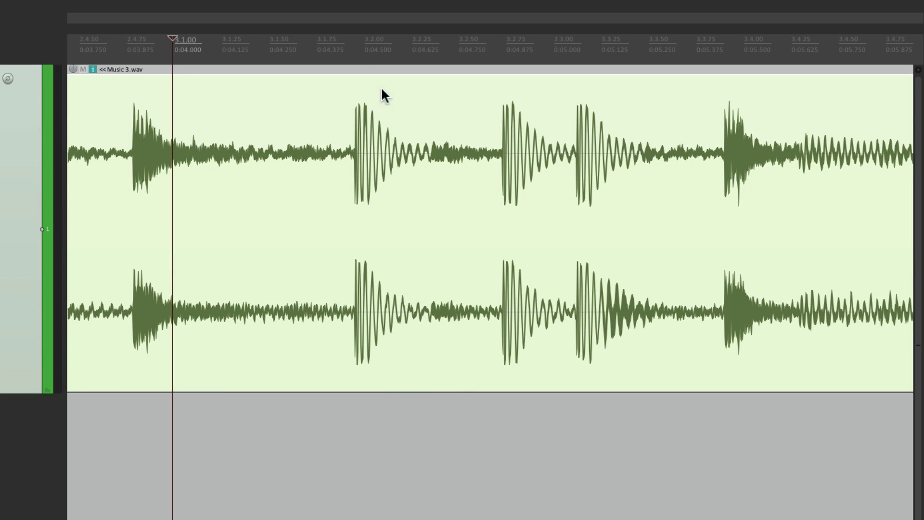
pyautogui.hotkey('shift', 'c')
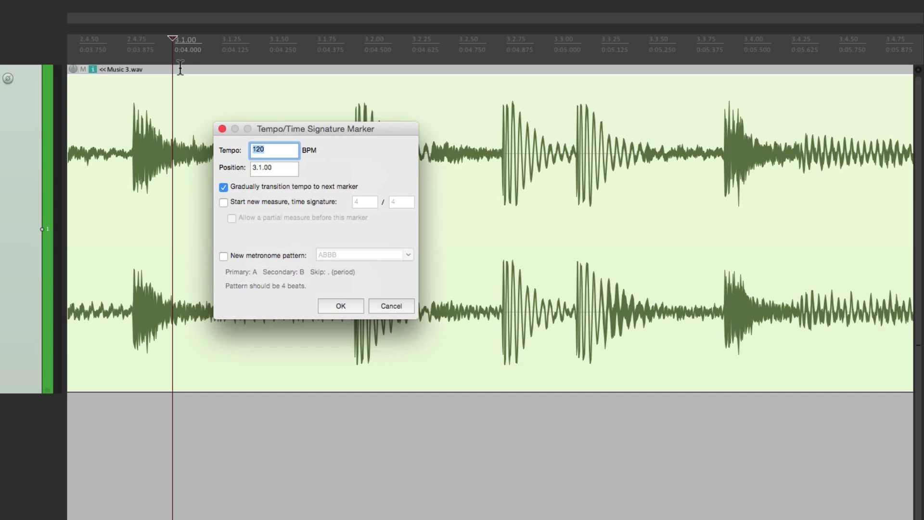
pyautogui.press('Return')
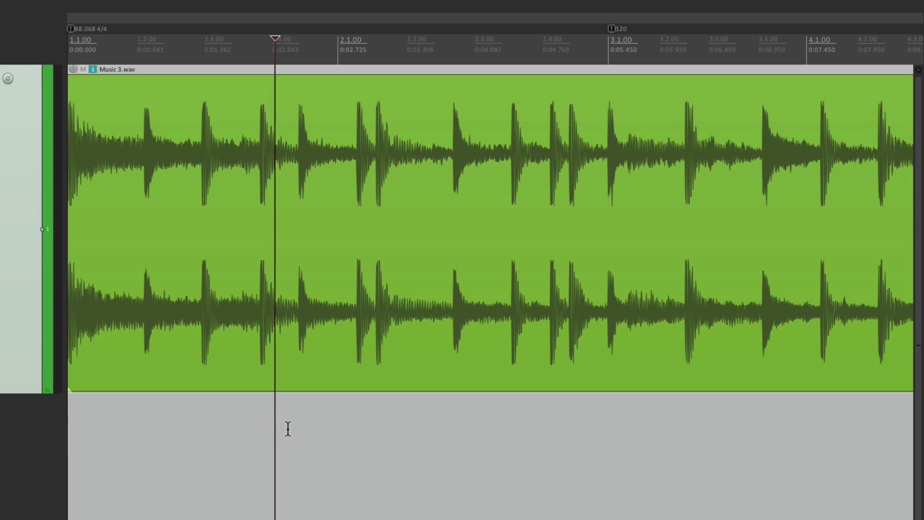
pyautogui.press('space')
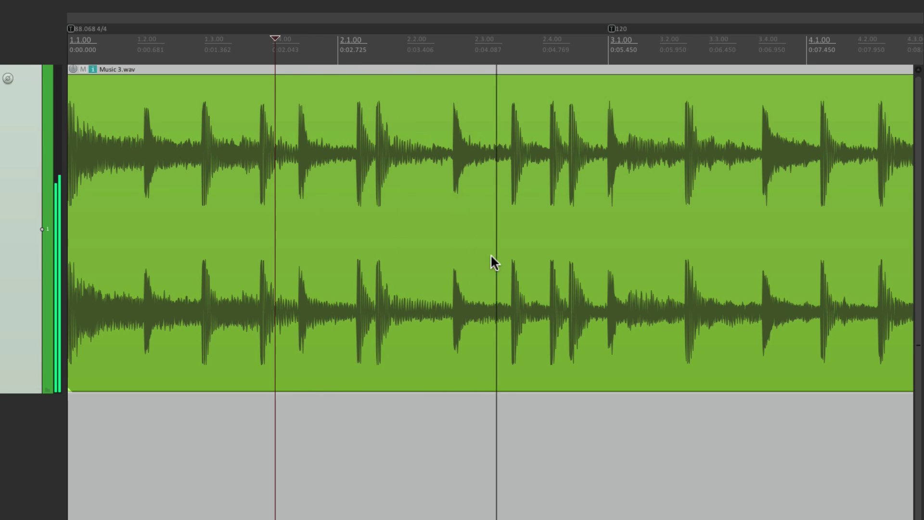
# - Drag the bar 3 tempo marker onto Music 3's kick at 0:06.233, making the opening 77.008 BPM
pyautogui.hscroll(2, 487, 256)
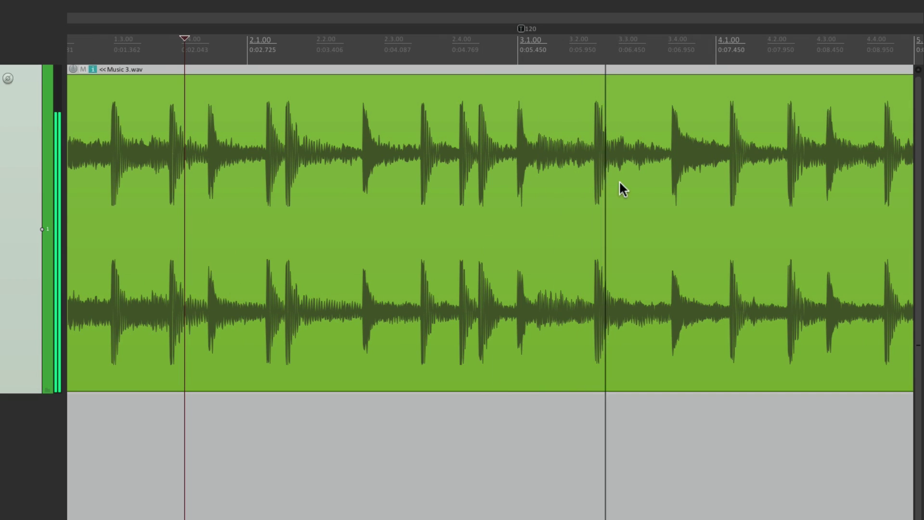
pyautogui.press('space')
pyautogui.scroll(3, 626, 147)
pyautogui.moveTo(448, 27); pyautogui.dragTo(562, 31)
pyautogui.scroll(3, 589, 232)
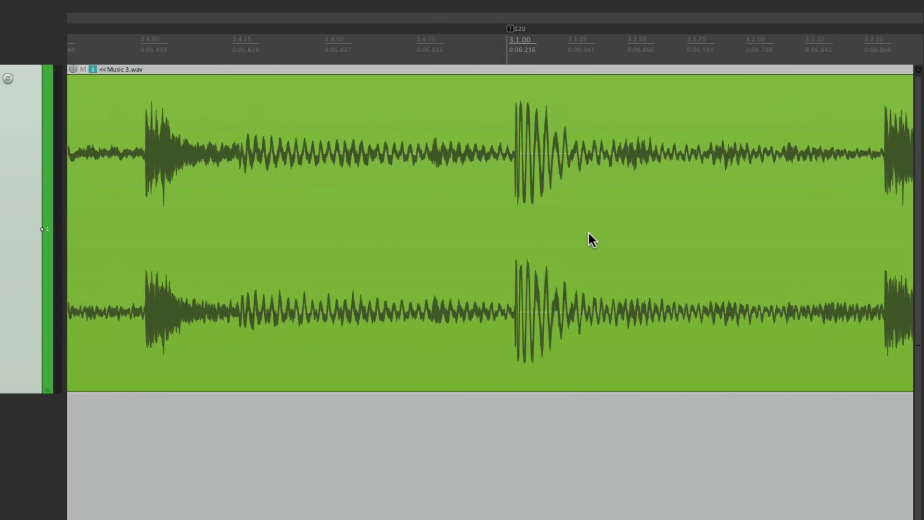
pyautogui.scroll(4, 350, 236)
pyautogui.moveTo(246, 30); pyautogui.dragTo(299, 32)
pyautogui.scroll(-6, 325, 204)
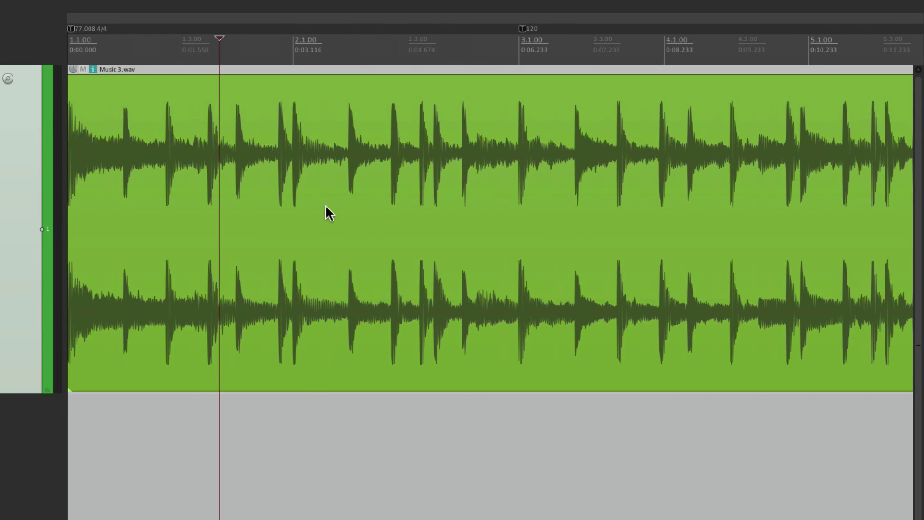
# - Play Music 3 from the project start to check the bar 3 alignment
pyautogui.press('Home')
pyautogui.press('space')
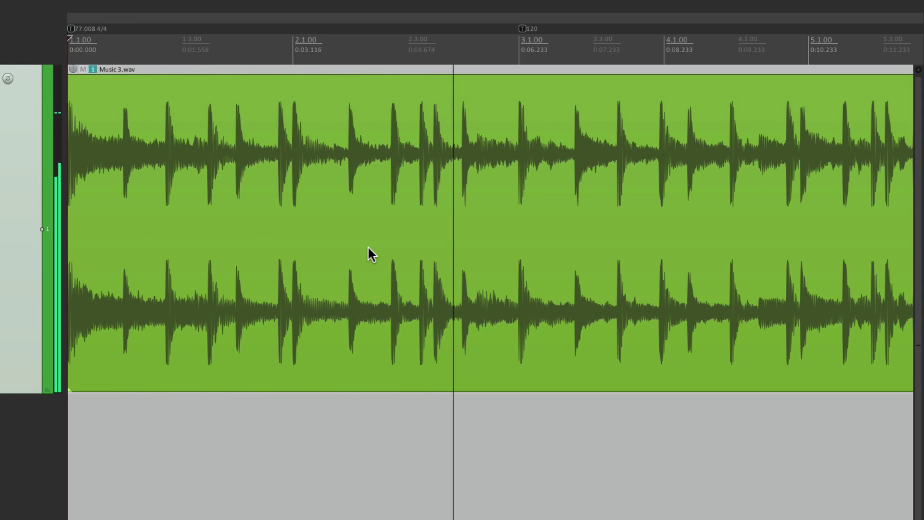
pyautogui.press('space')
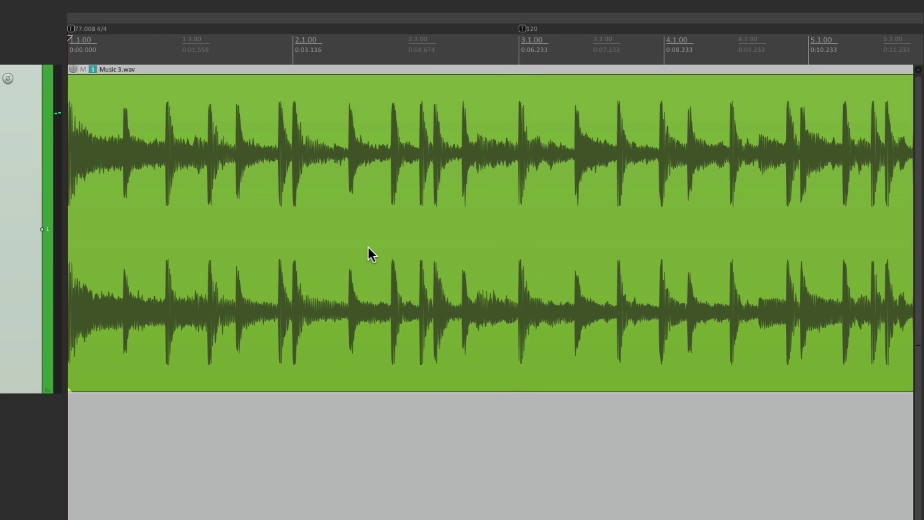
# - Delete the bar 3 tempo marker and set the first tempo marker to 77 BPM
pyautogui.keyDown('alt'); pyautogui.click(522, 29); pyautogui.keyUp('alt')
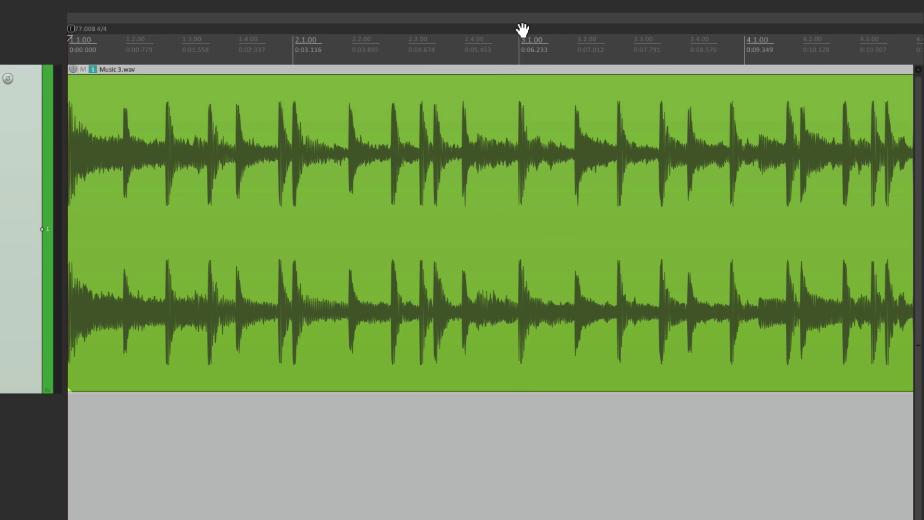
pyautogui.click(70, 30)
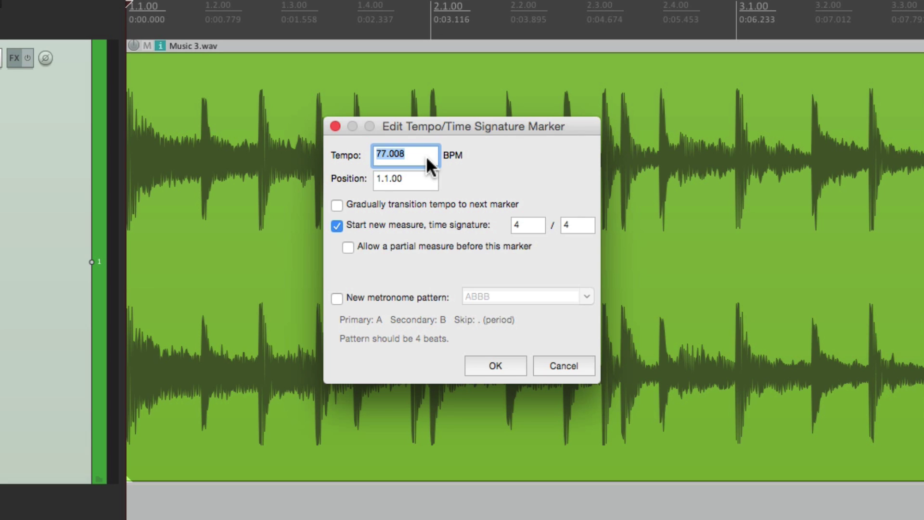
pyautogui.write('77')
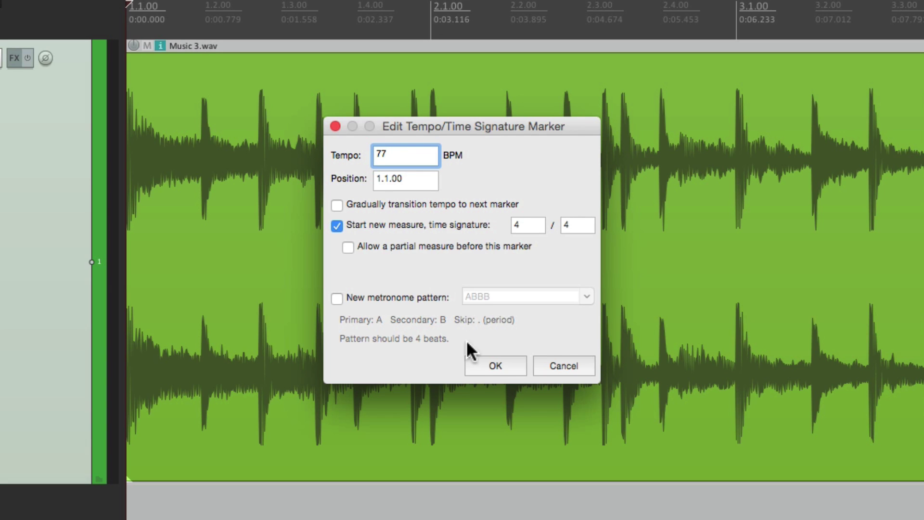
pyautogui.click(486, 361)
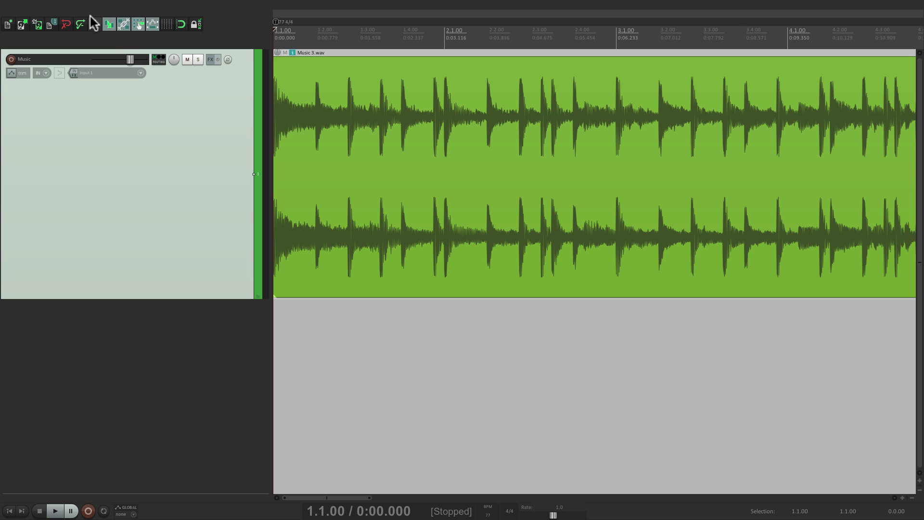
pyautogui.press('space')
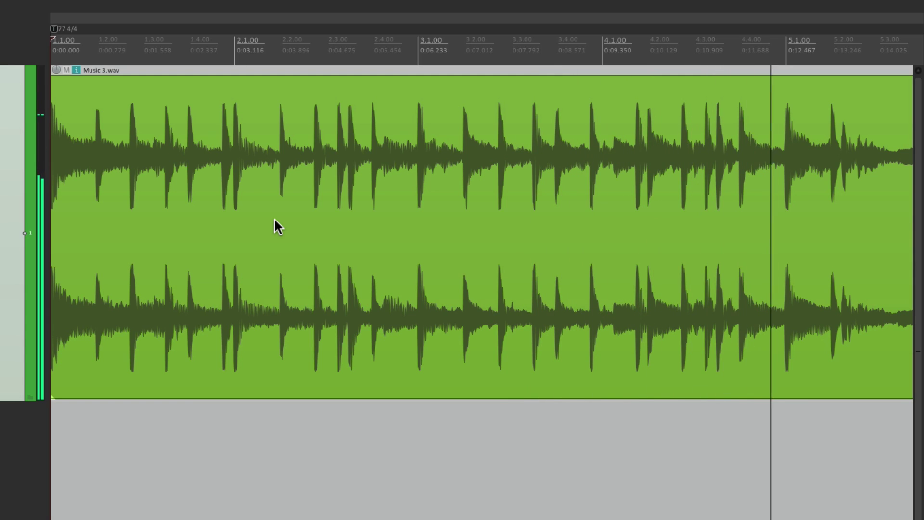
pyautogui.press('space')
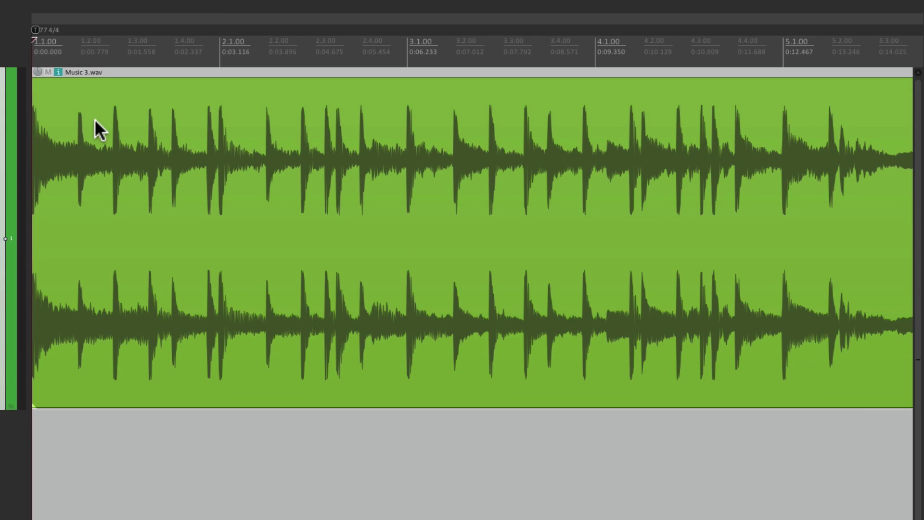
# - Place Music 3's first kick on bar 3 at 0:06.233 and extend its start to restore the pickup
pyautogui.moveTo(479, 135); pyautogui.dragTo(772, 129)
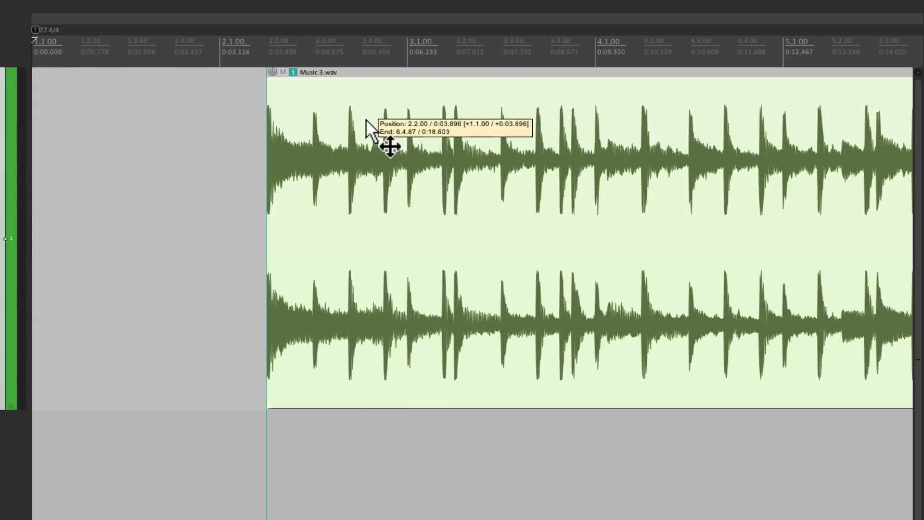
pyautogui.moveTo(366, 119); pyautogui.dragTo(465, 119)
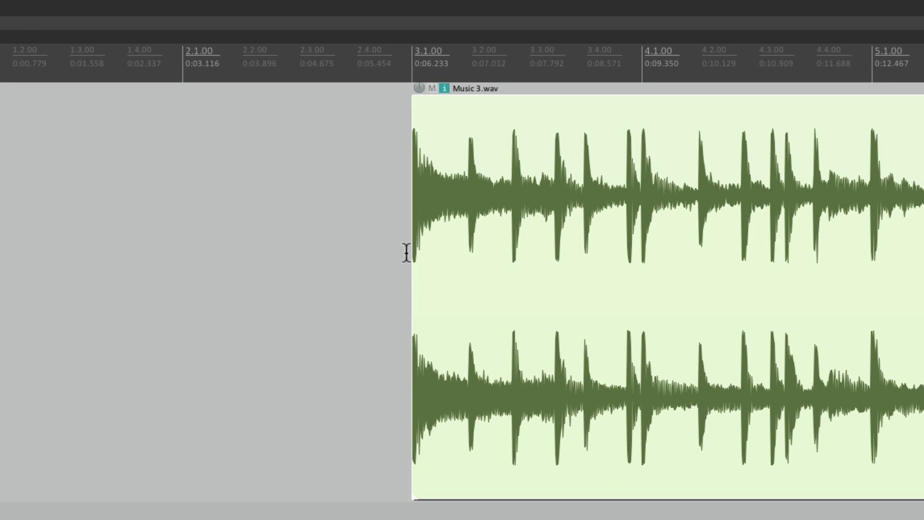
pyautogui.moveTo(409, 277); pyautogui.dragTo(327, 291)
# - Play from just before Music 3 to check the pickup and the bar 3 downbeat
pyautogui.click(314, 234)
pyautogui.press('space')
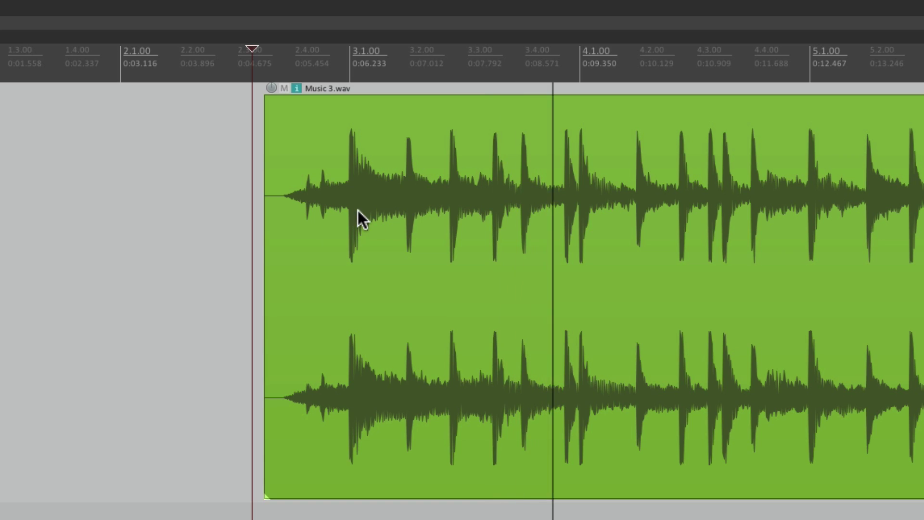
pyautogui.press('space')
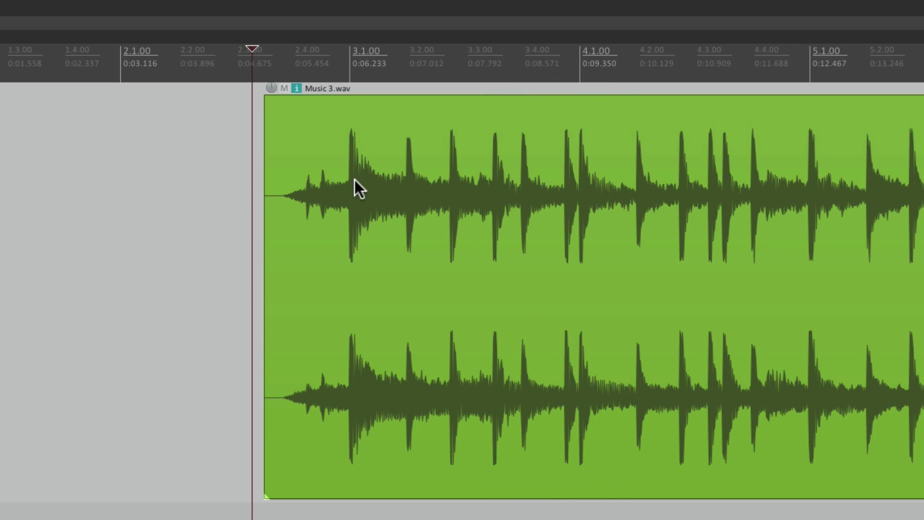
pyautogui.scroll(5, 354, 180)
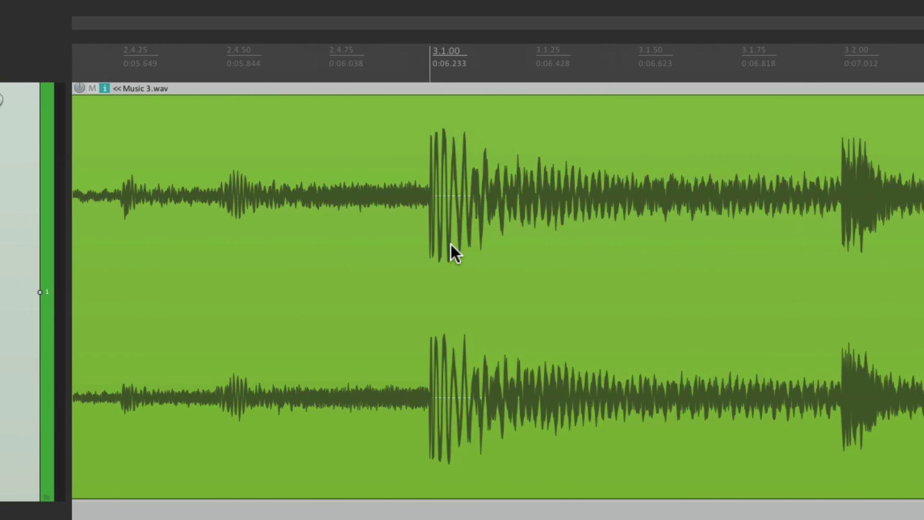
pyautogui.scroll(3, 584, 268)
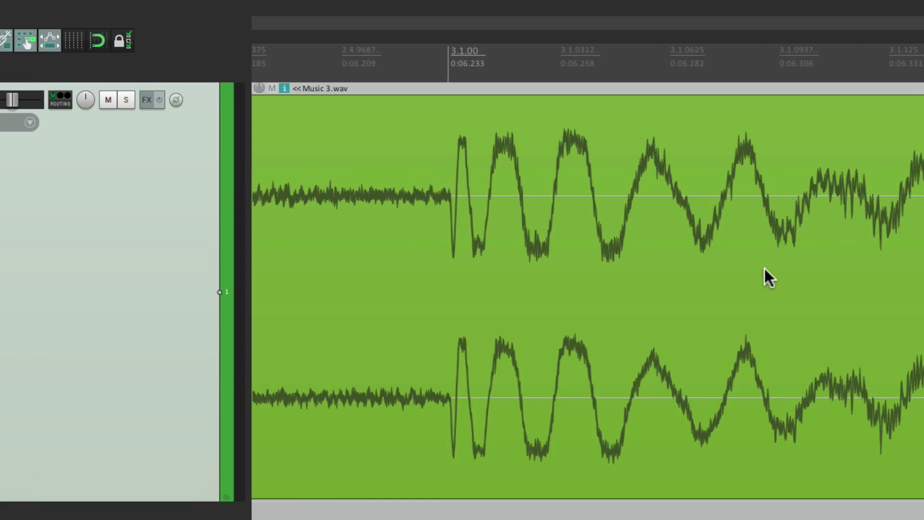
pyautogui.scroll(-6, 584, 267)
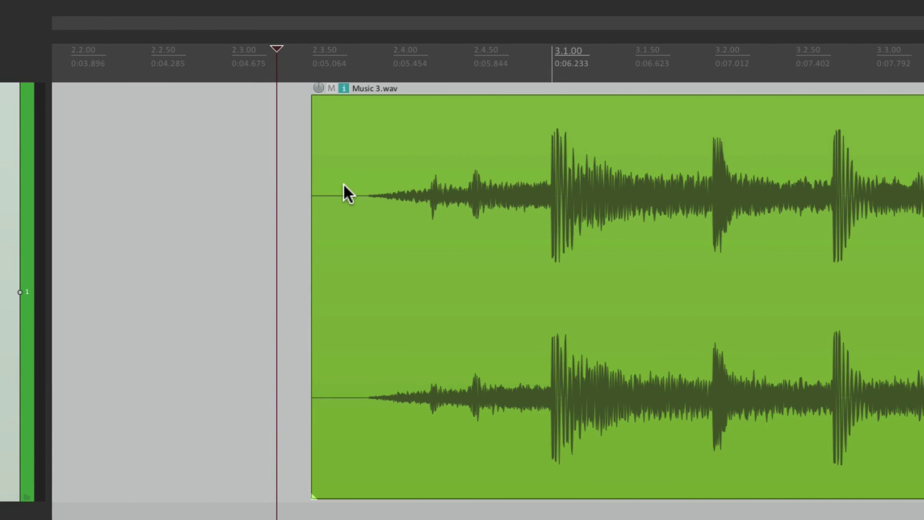
pyautogui.scroll(-2, 367, 212)
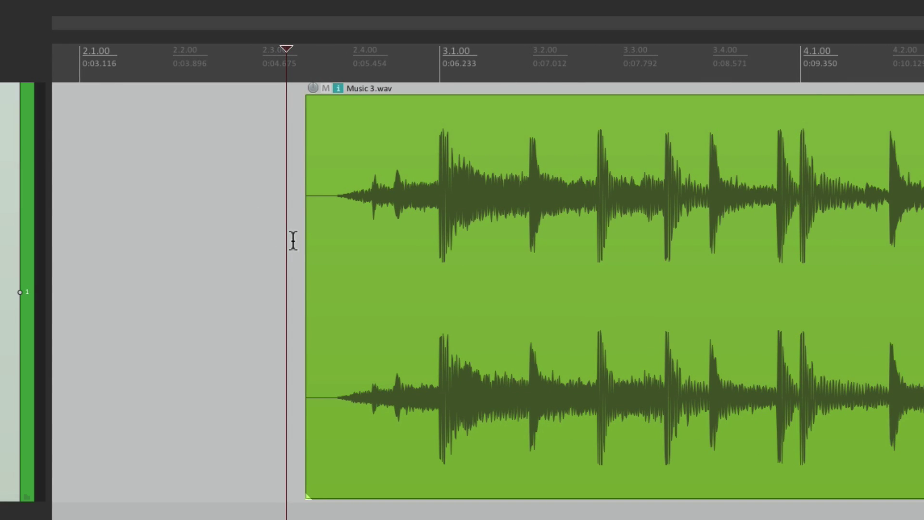
pyautogui.press('space')
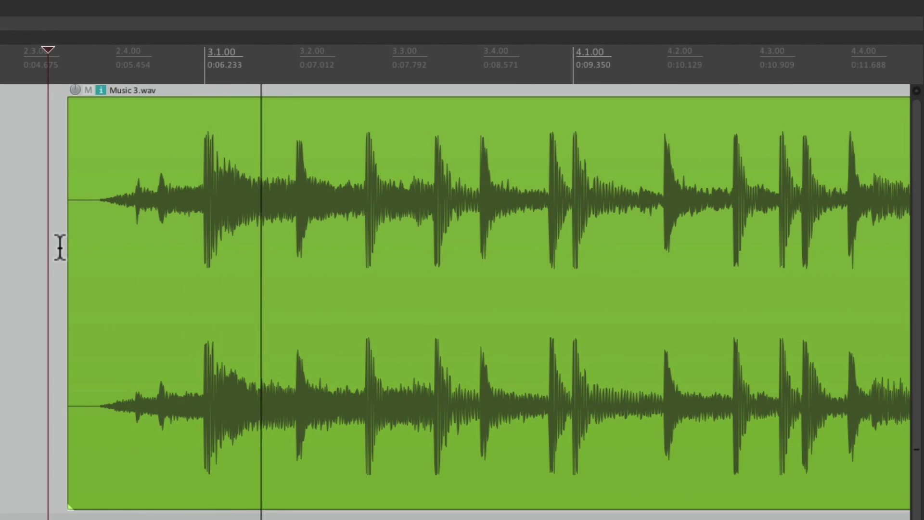
pyautogui.scroll(-2, 91, 231)
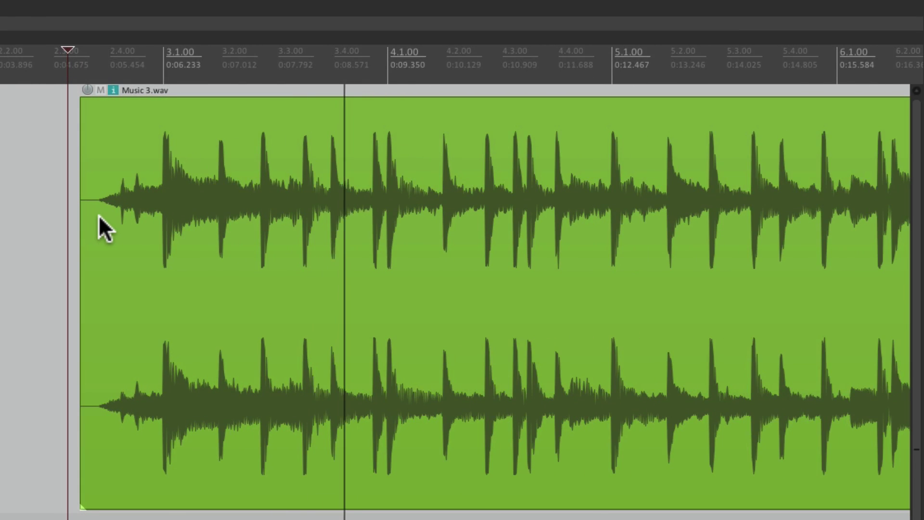
pyautogui.scroll(-1, 99, 215)
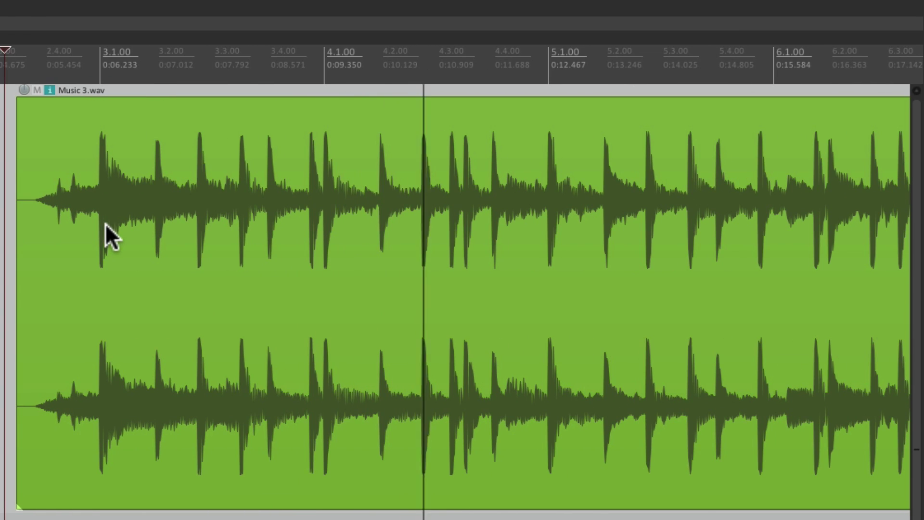